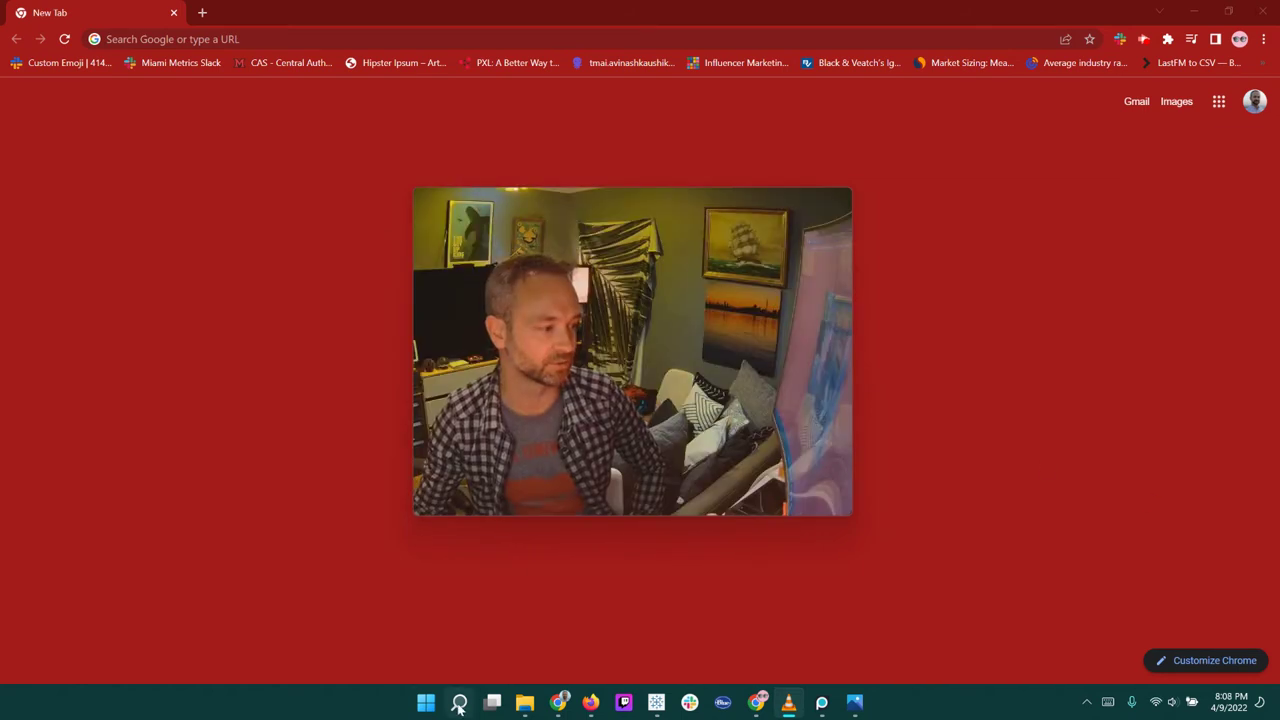
# Bring the Firefox window with the Tableau Public Customer Review Word Search page to the front
pyautogui.moveTo(558, 702)
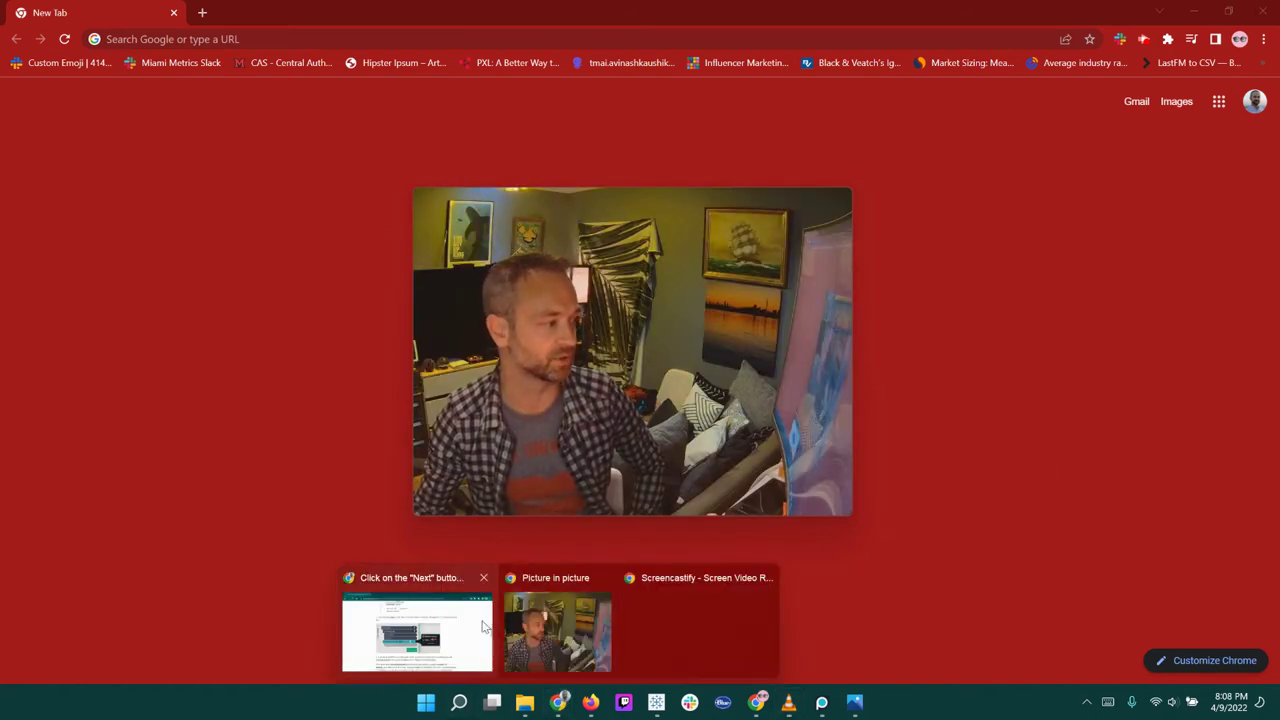
pyautogui.moveTo(481, 627)
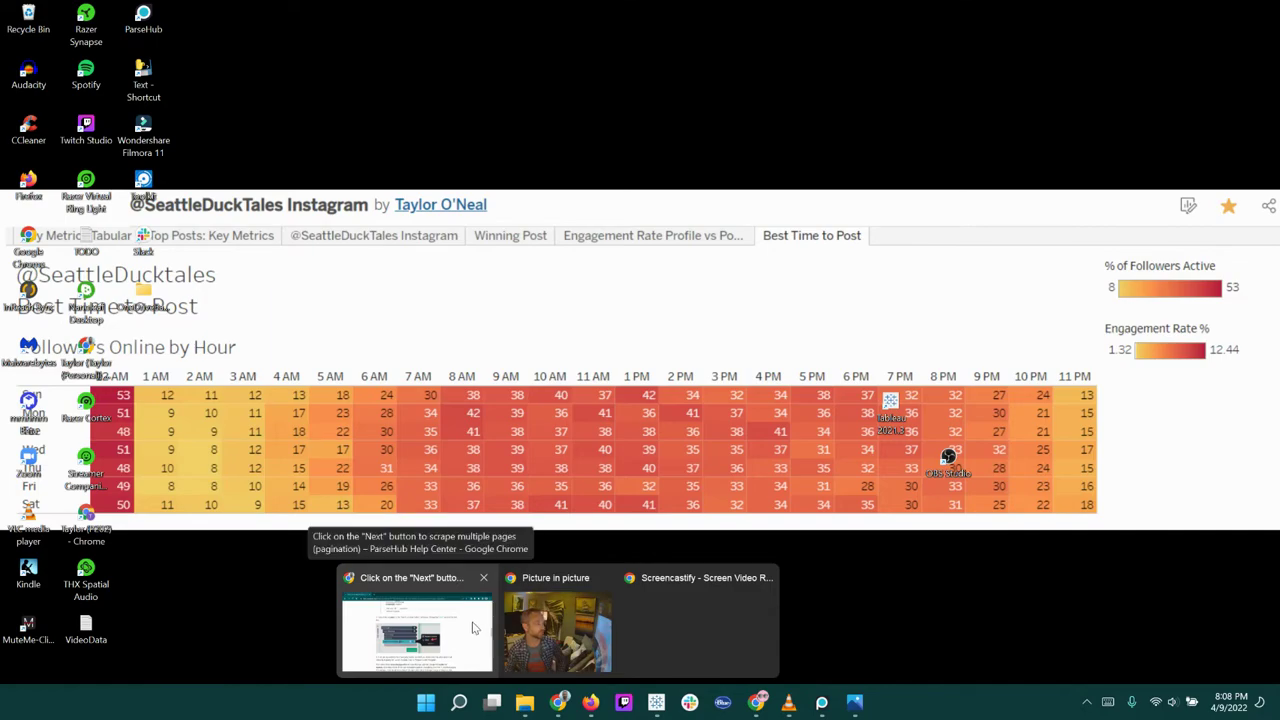
pyautogui.click(475, 627)
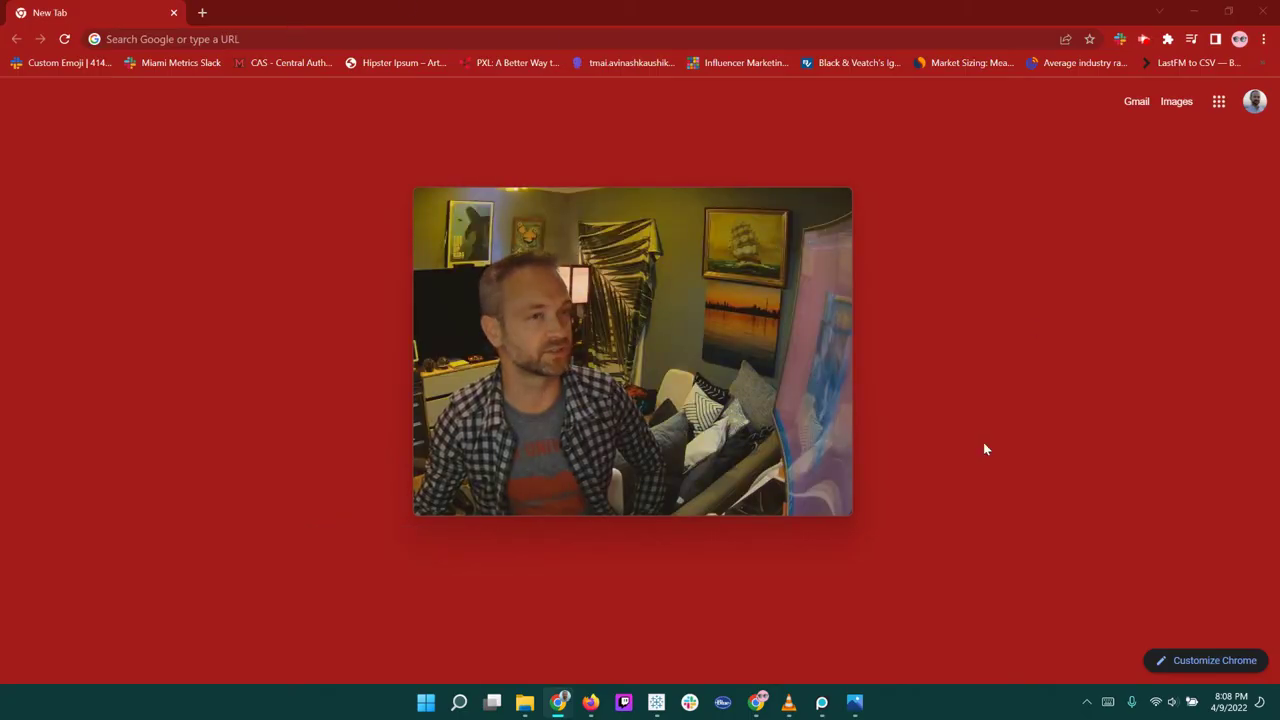
pyautogui.click(590, 620)
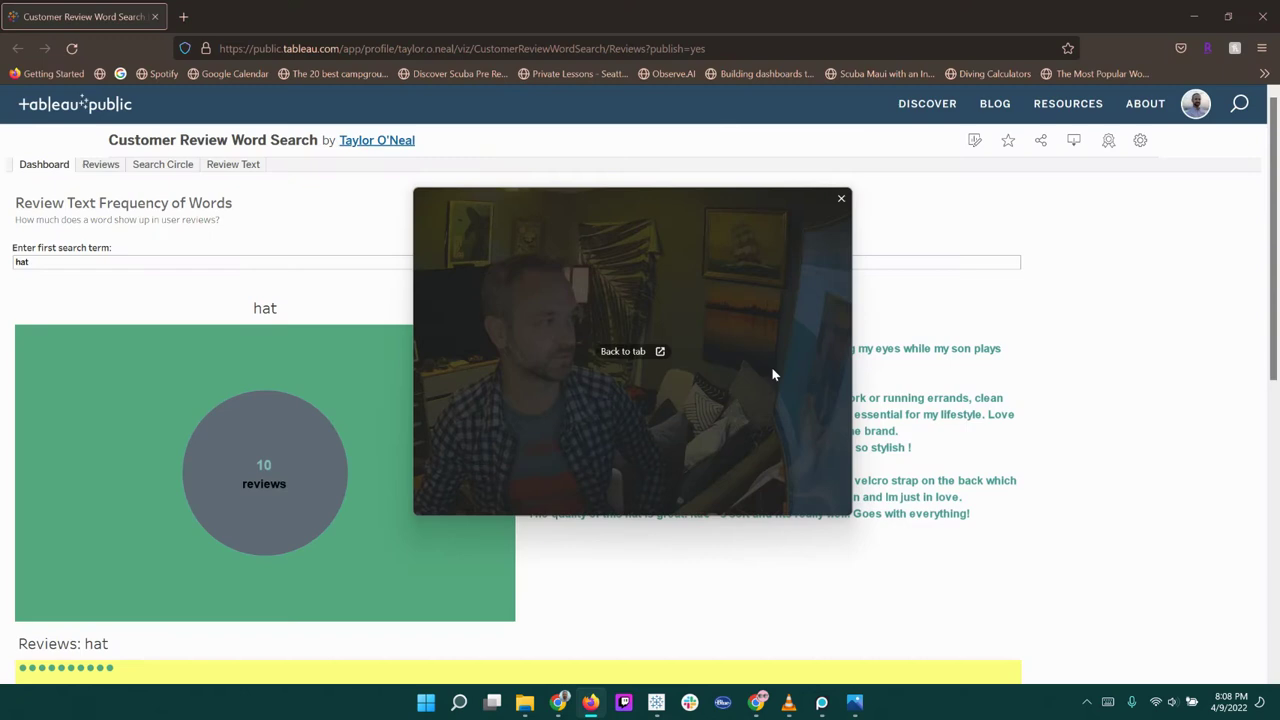
pyautogui.moveTo(726, 306); pyautogui.dragTo(1020, 403)
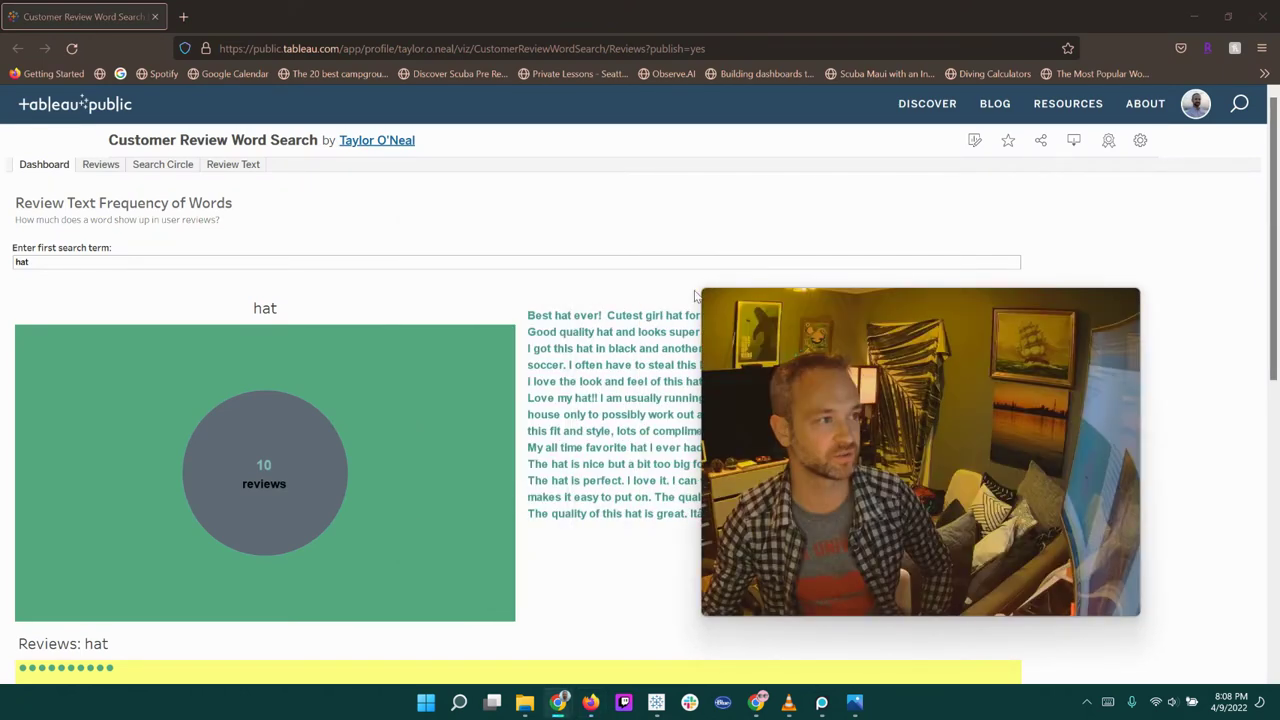
pyautogui.moveTo(702, 289); pyautogui.dragTo(914, 449)
pyautogui.moveTo(1057, 563); pyautogui.dragTo(1170, 279)
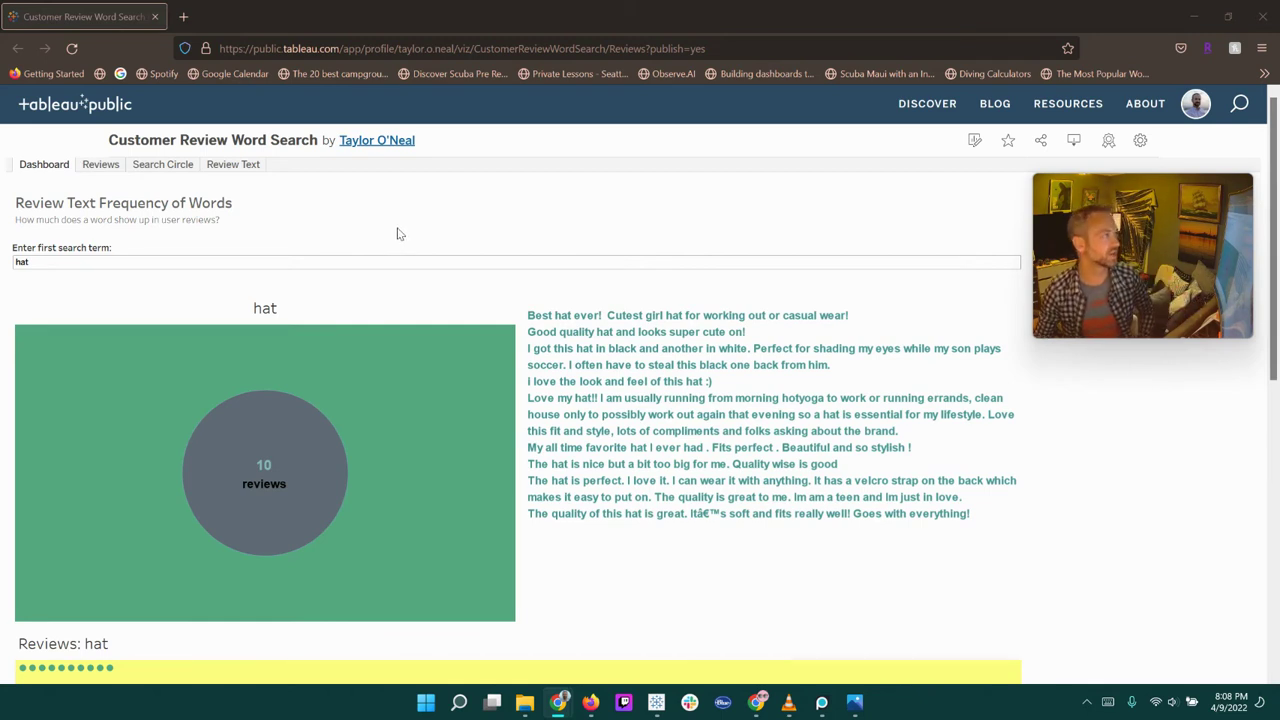
# Zoom the page out to 67% so the whole viz and Details fit on screen
pyautogui.scroll(-1, 398, 233)
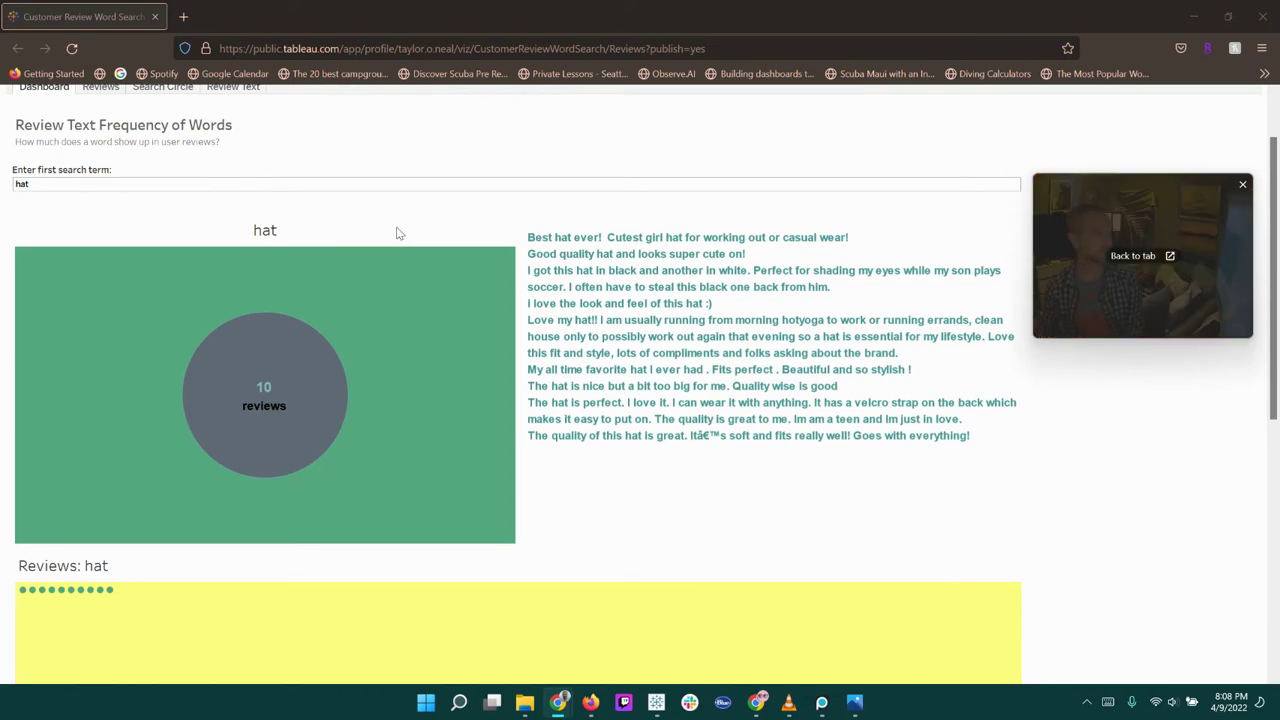
pyautogui.hotkey('ctrl', '-')
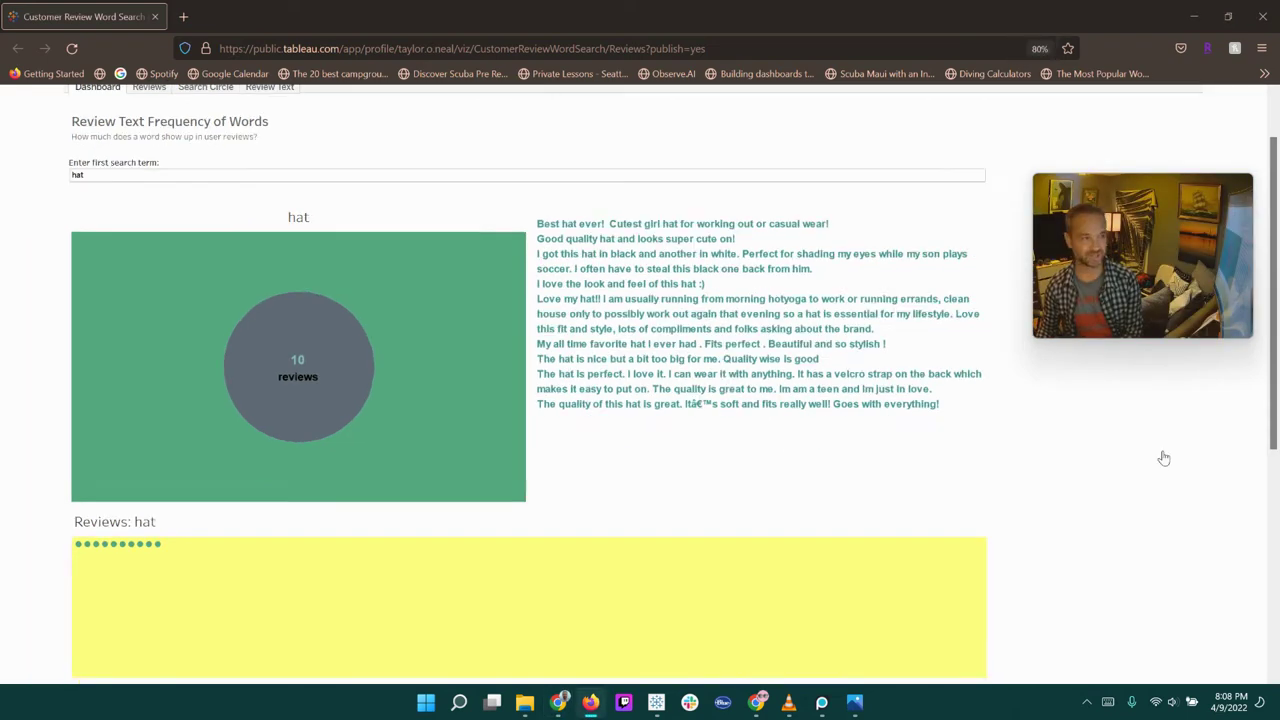
pyautogui.hotkey('ctrl', '-')
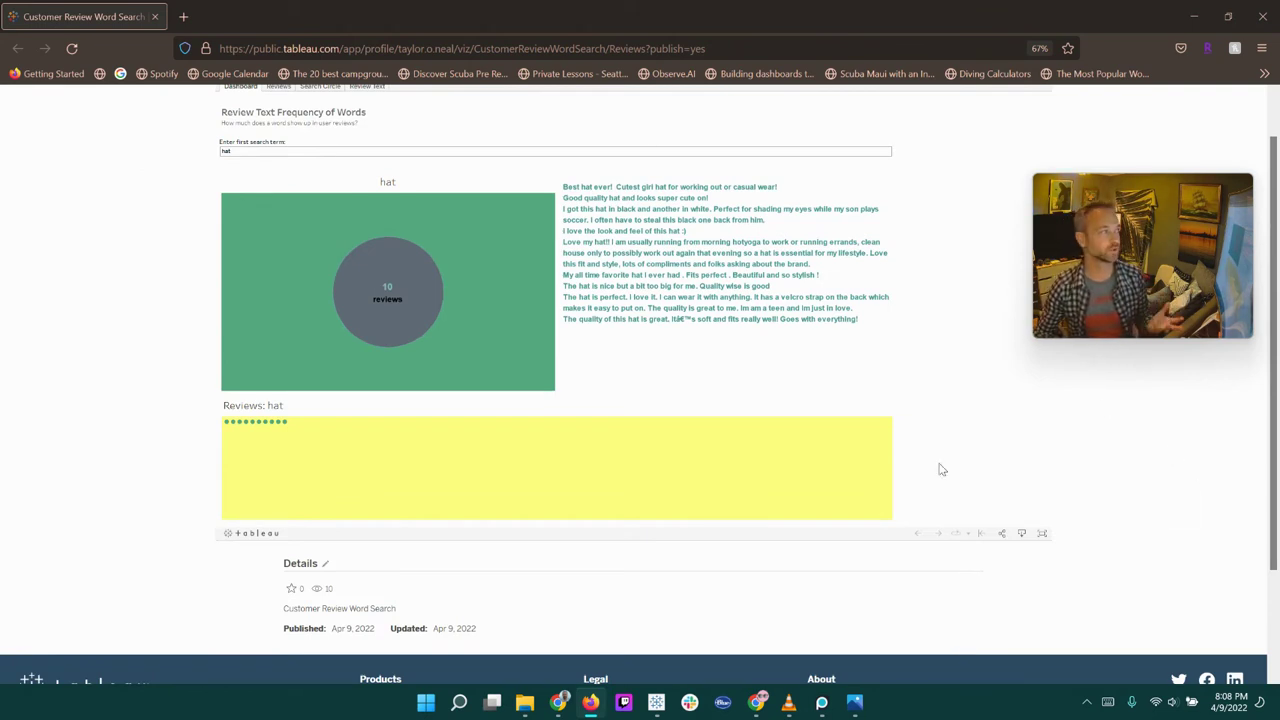
pyautogui.scroll(1, 244, 162)
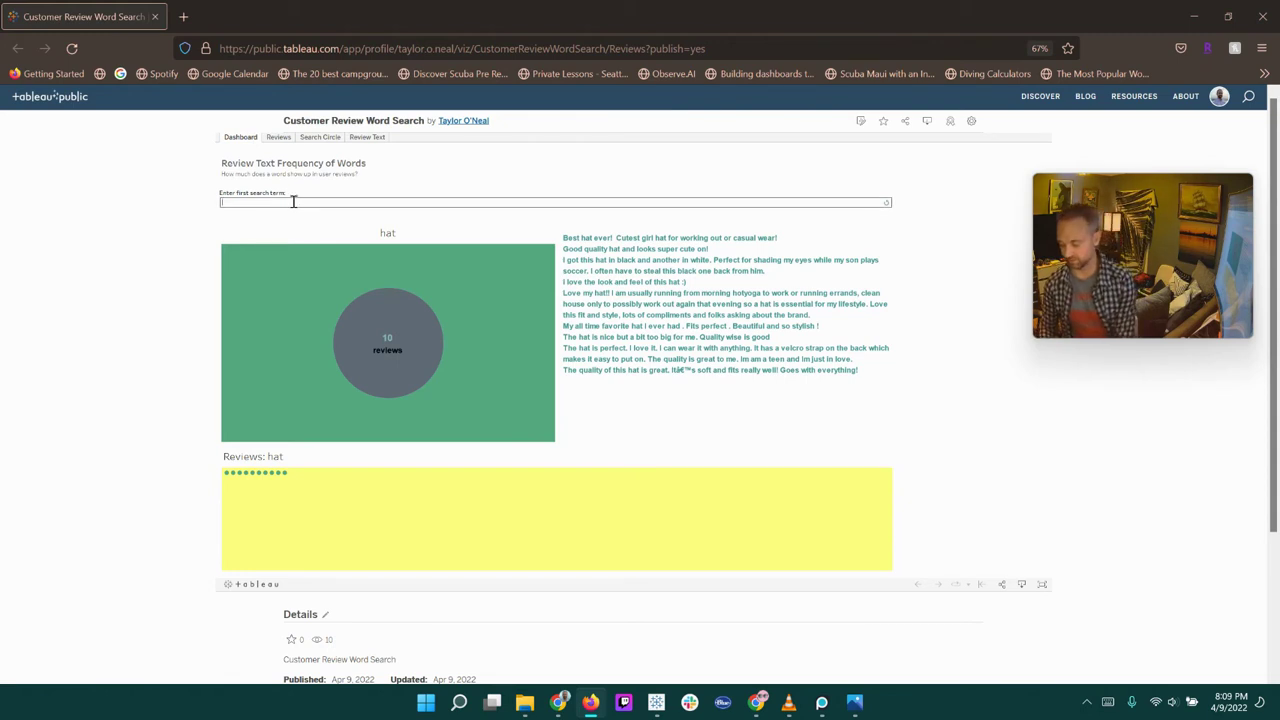
# Search the reviews for 'soft', then for 'pants'
pyautogui.write('soft')
pyautogui.press('Return')
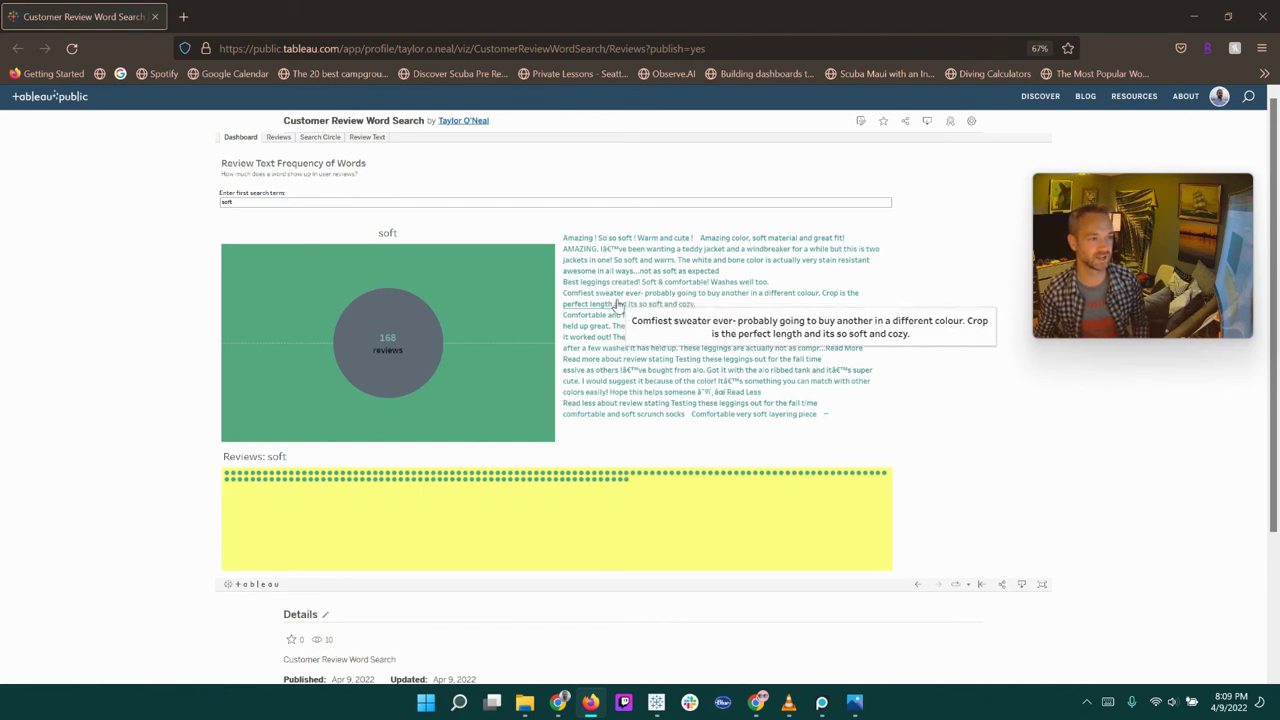
pyautogui.click(254, 202)
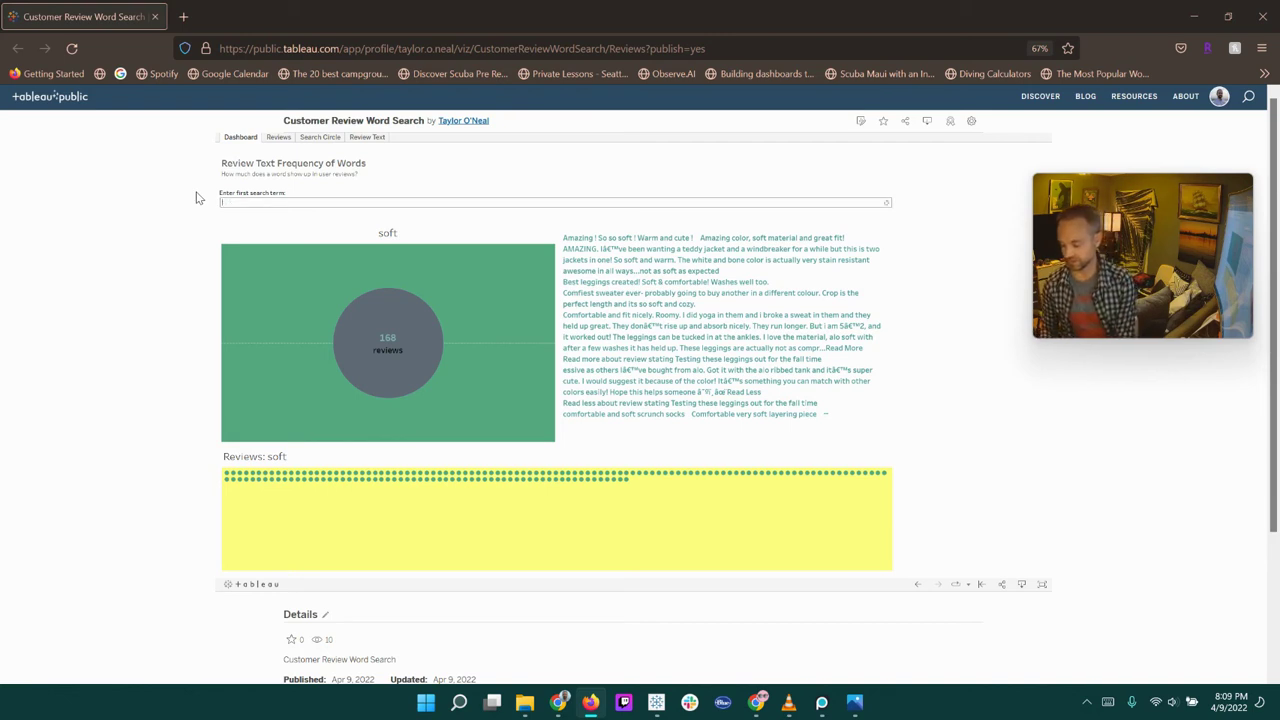
pyautogui.write('pawn')
pyautogui.press('BackSpace')
pyautogui.press('BackSpace')
pyautogui.write('ints')
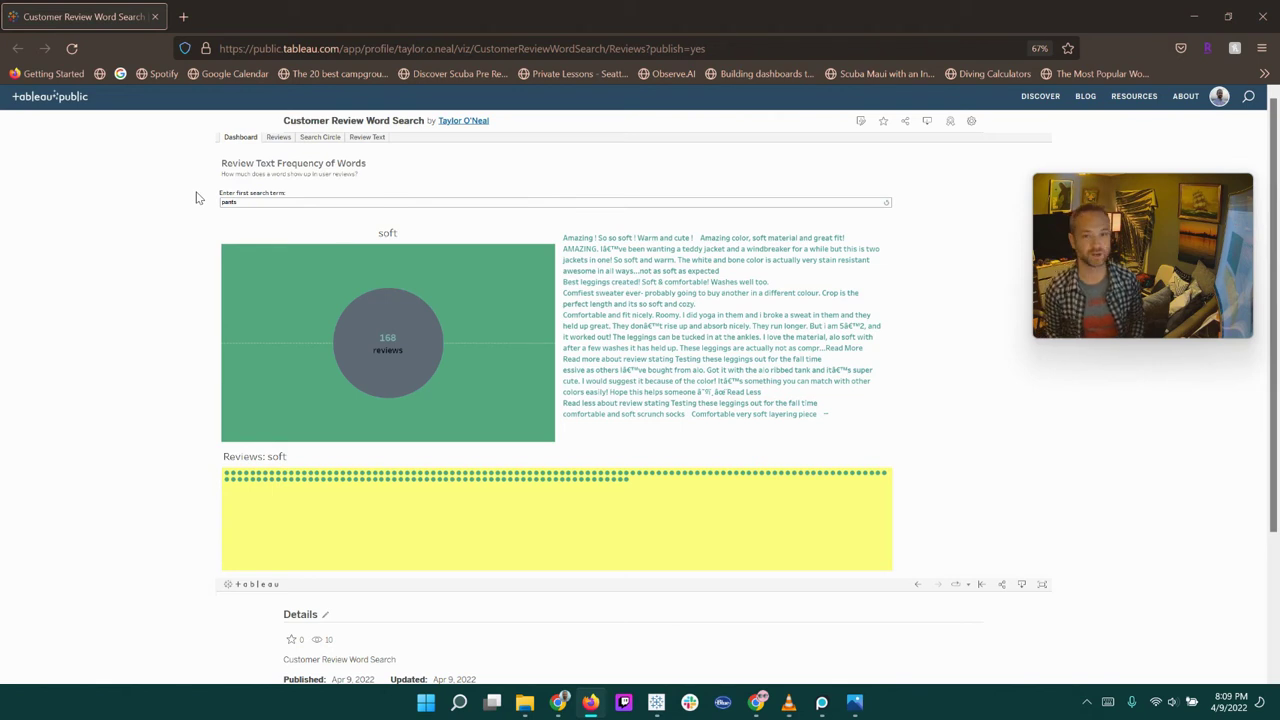
pyautogui.press('Return')
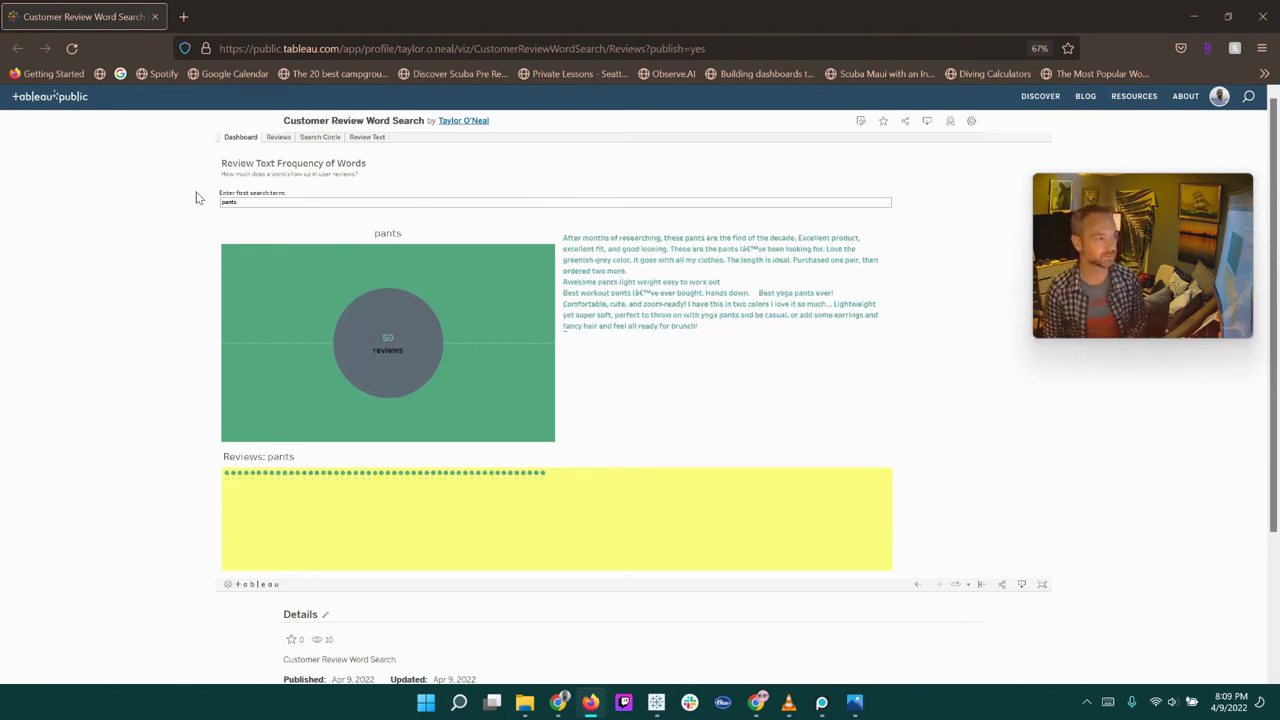
# Search for 'shirt', then for 'perfect fit', which matches 8 reviews
pyautogui.click(227, 204)
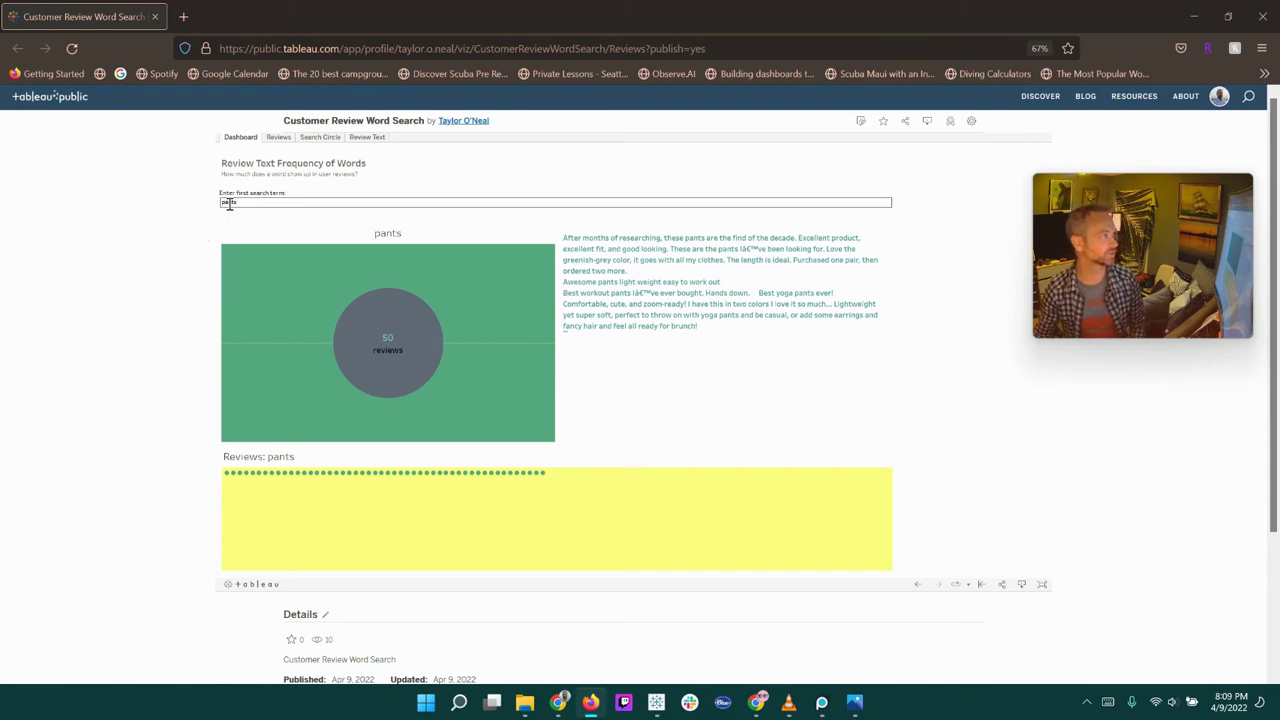
pyautogui.press('BackSpace')
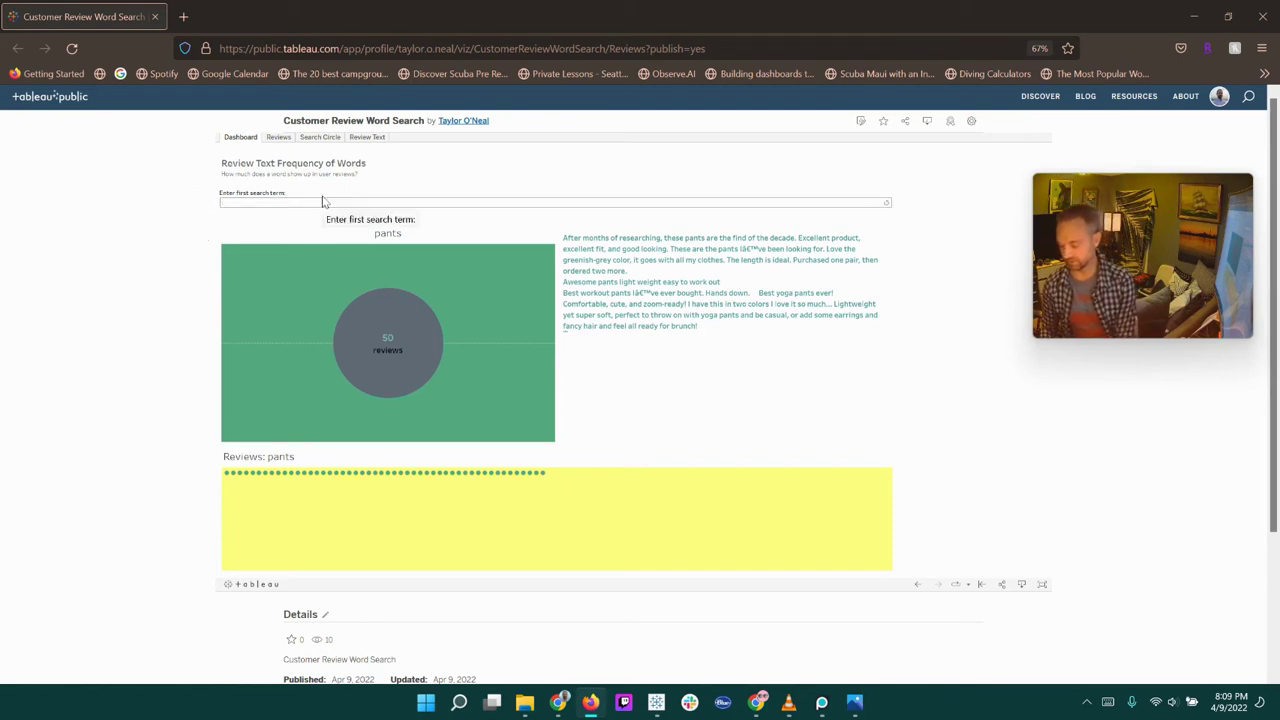
pyautogui.write('shirt')
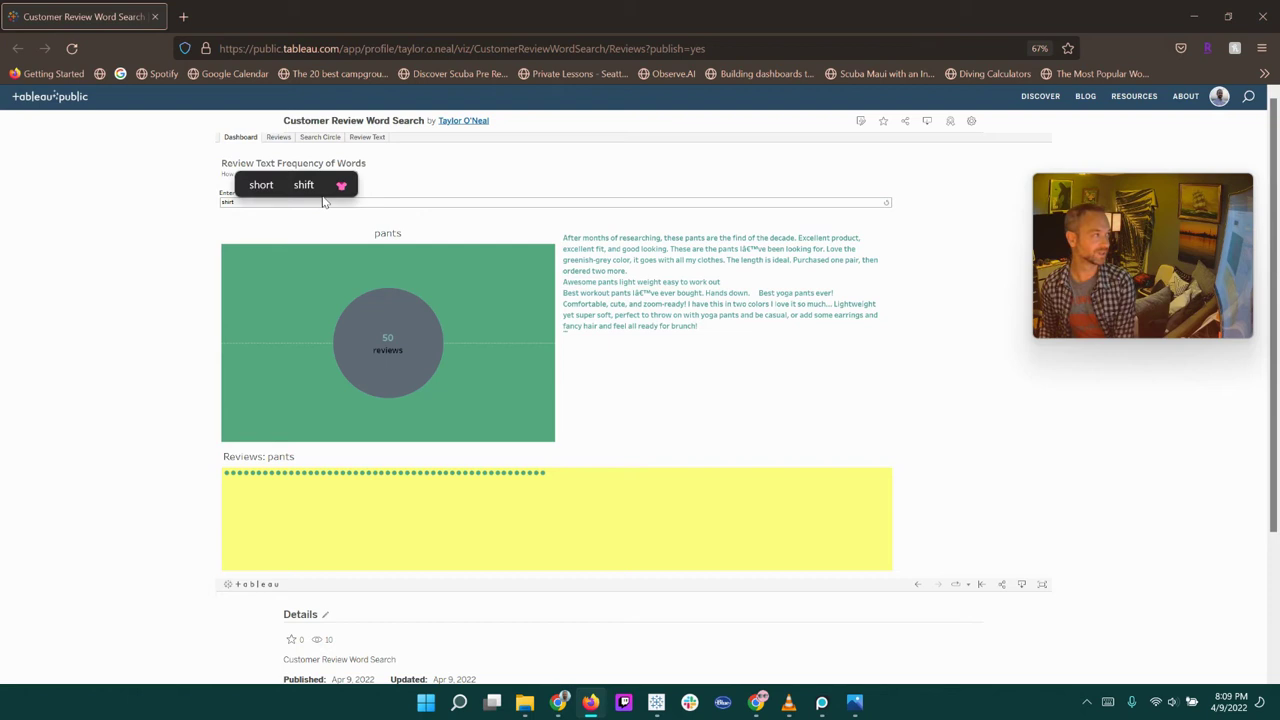
pyautogui.press('Return')
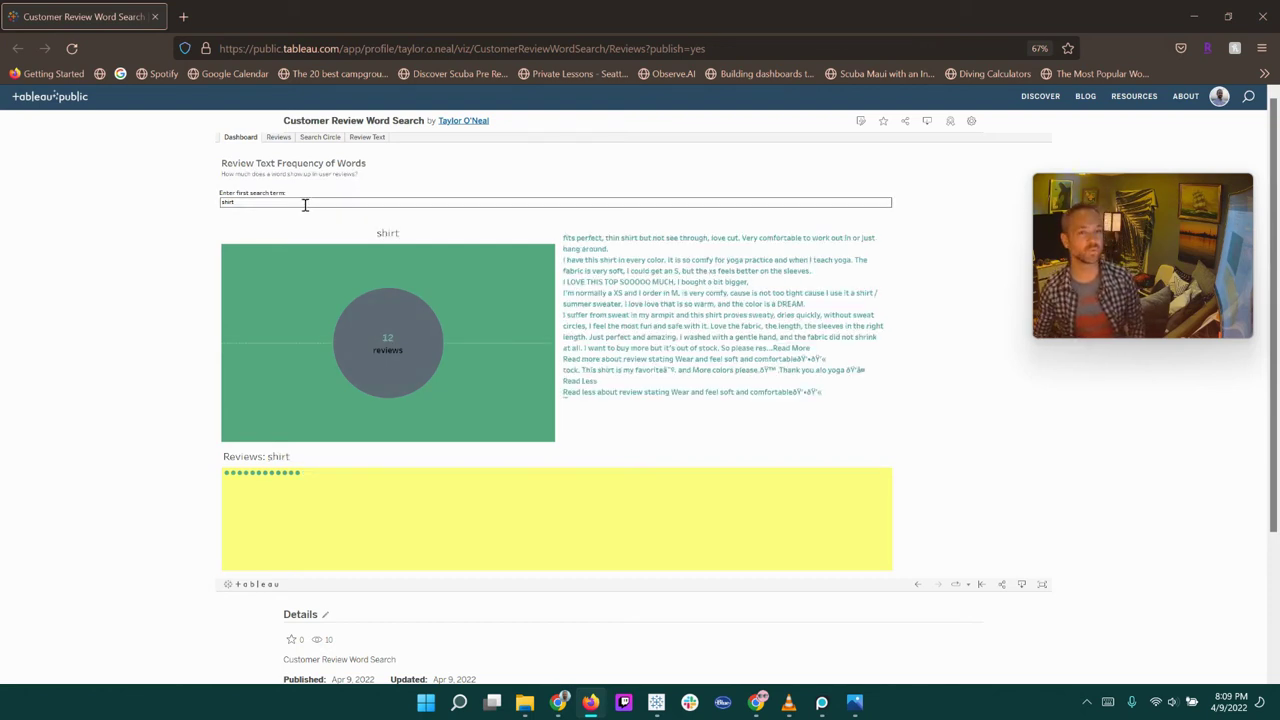
pyautogui.doubleClick(271, 203)
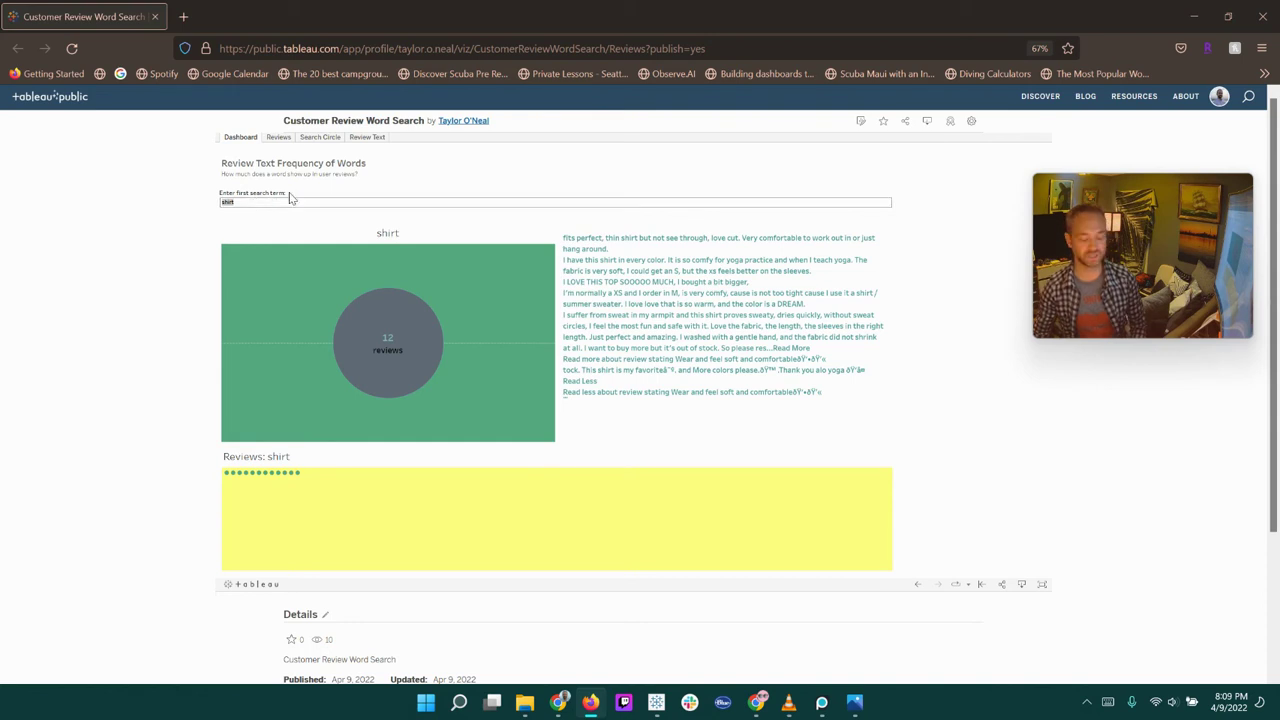
pyautogui.write('pe')
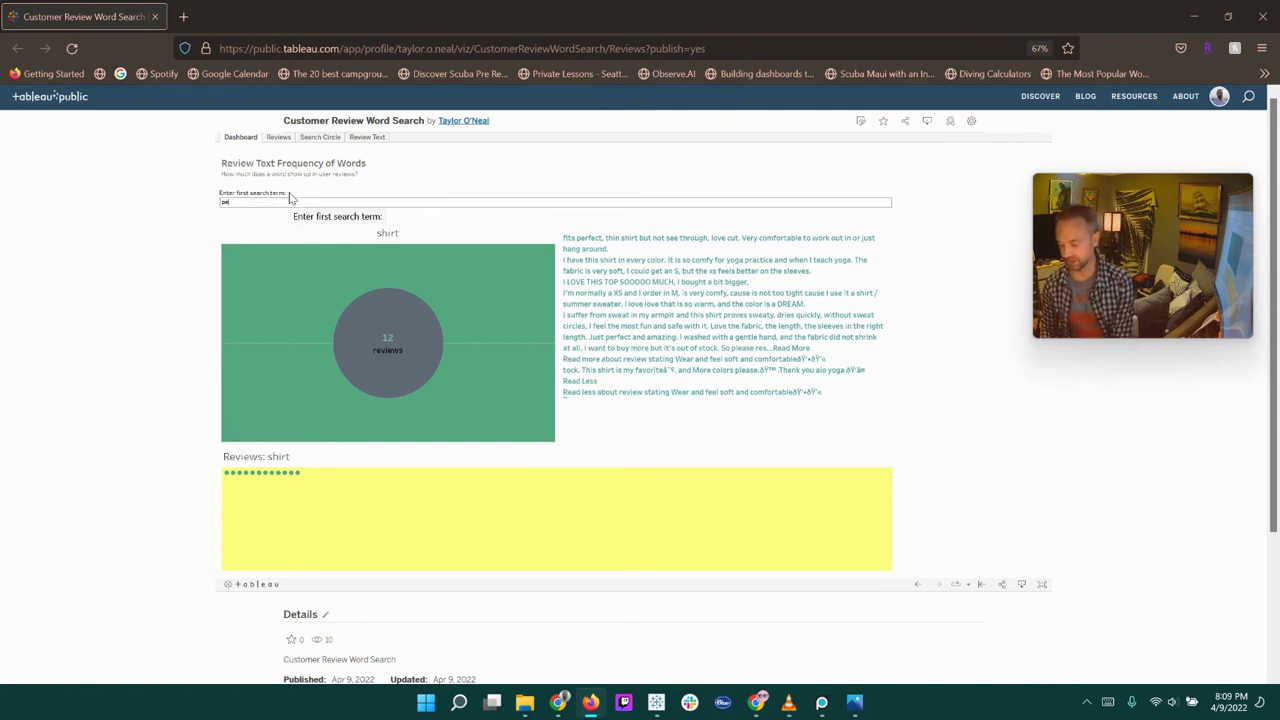
pyautogui.write('rfect fit')
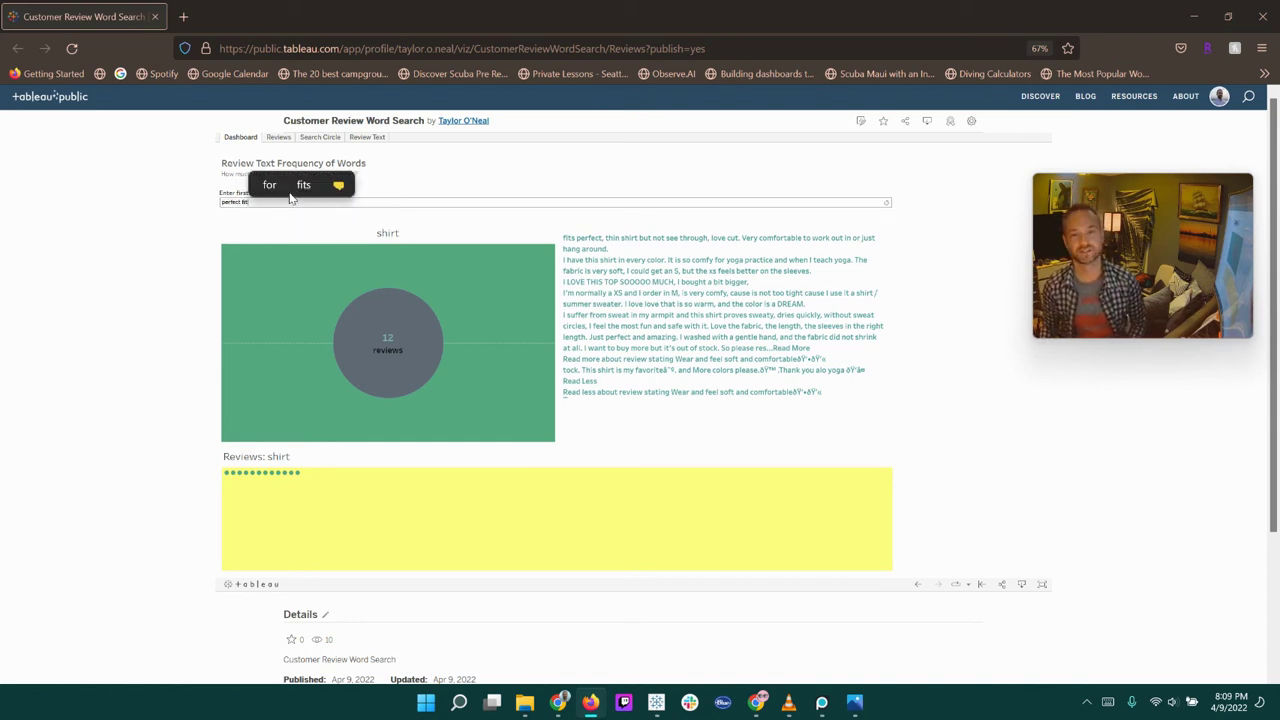
pyautogui.press('Return')
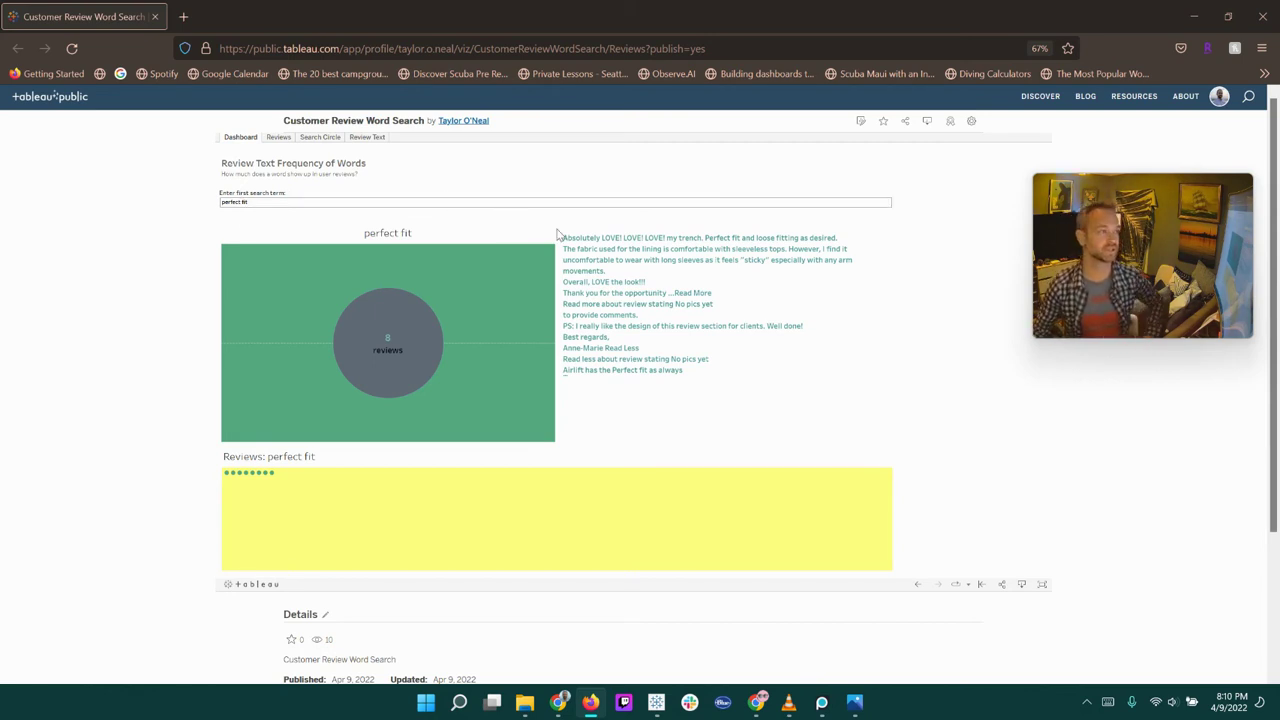
pyautogui.click(284, 137)
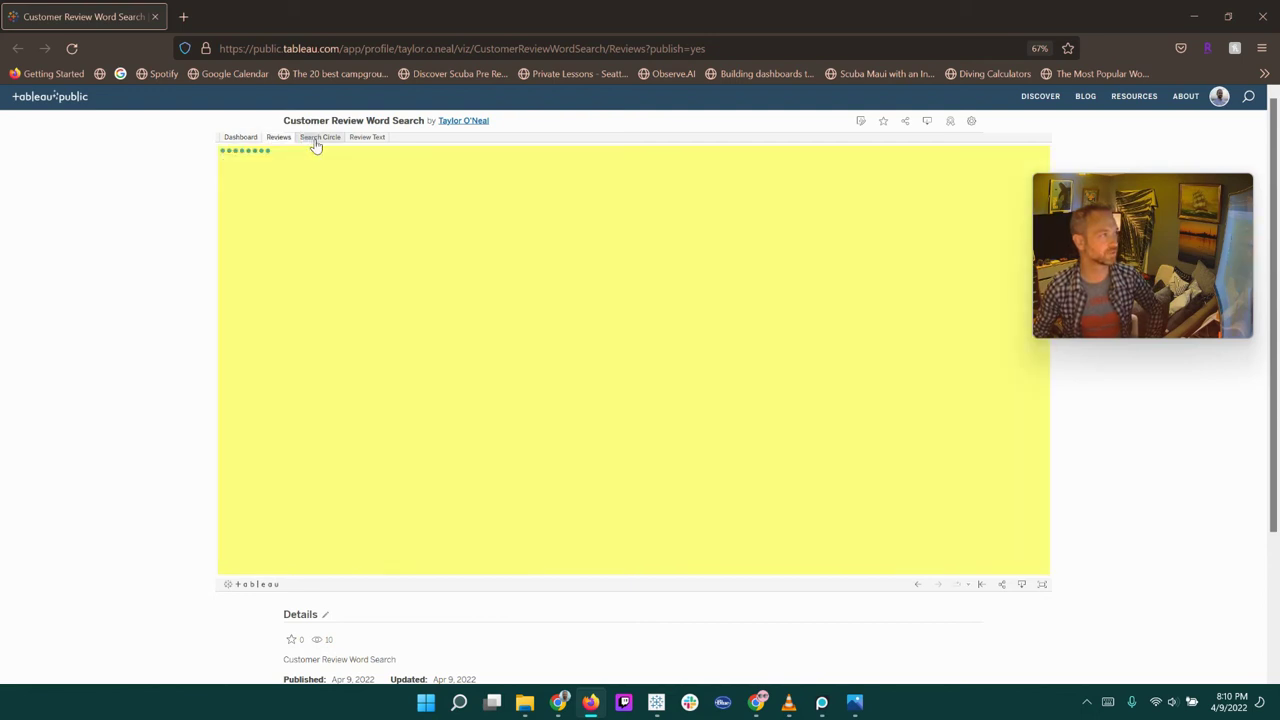
pyautogui.click(374, 137)
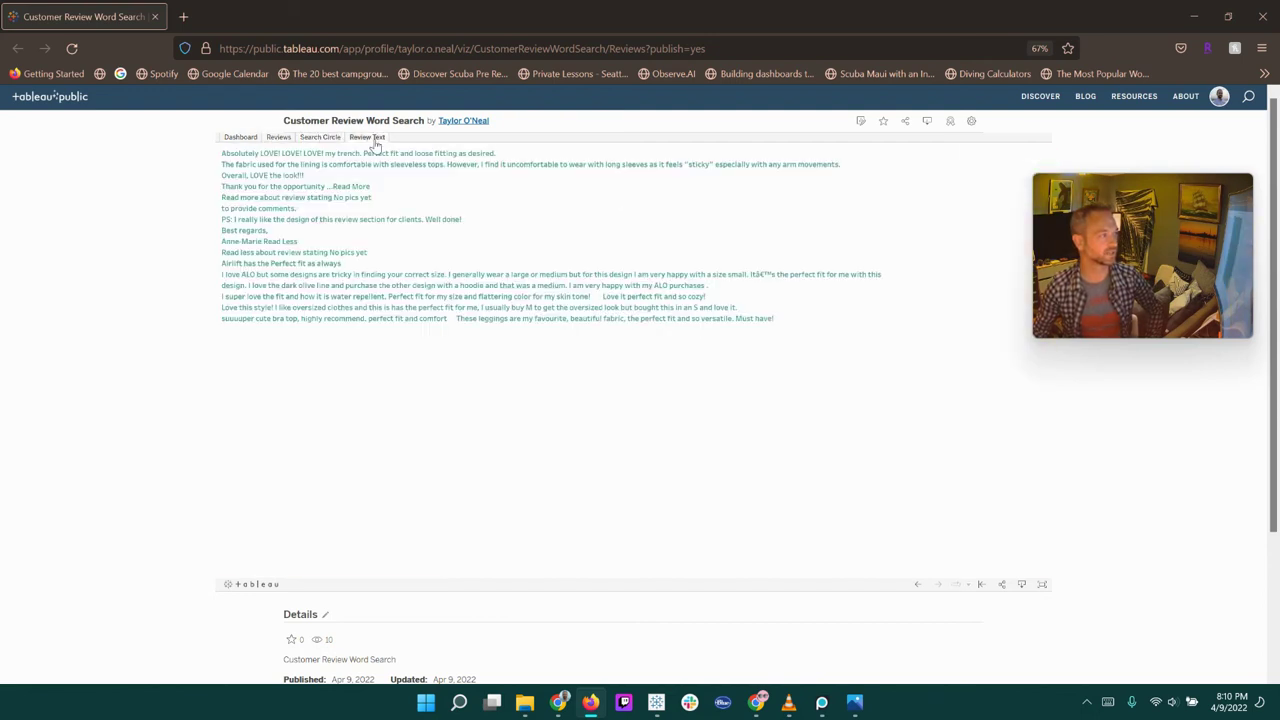
pyautogui.click(252, 139)
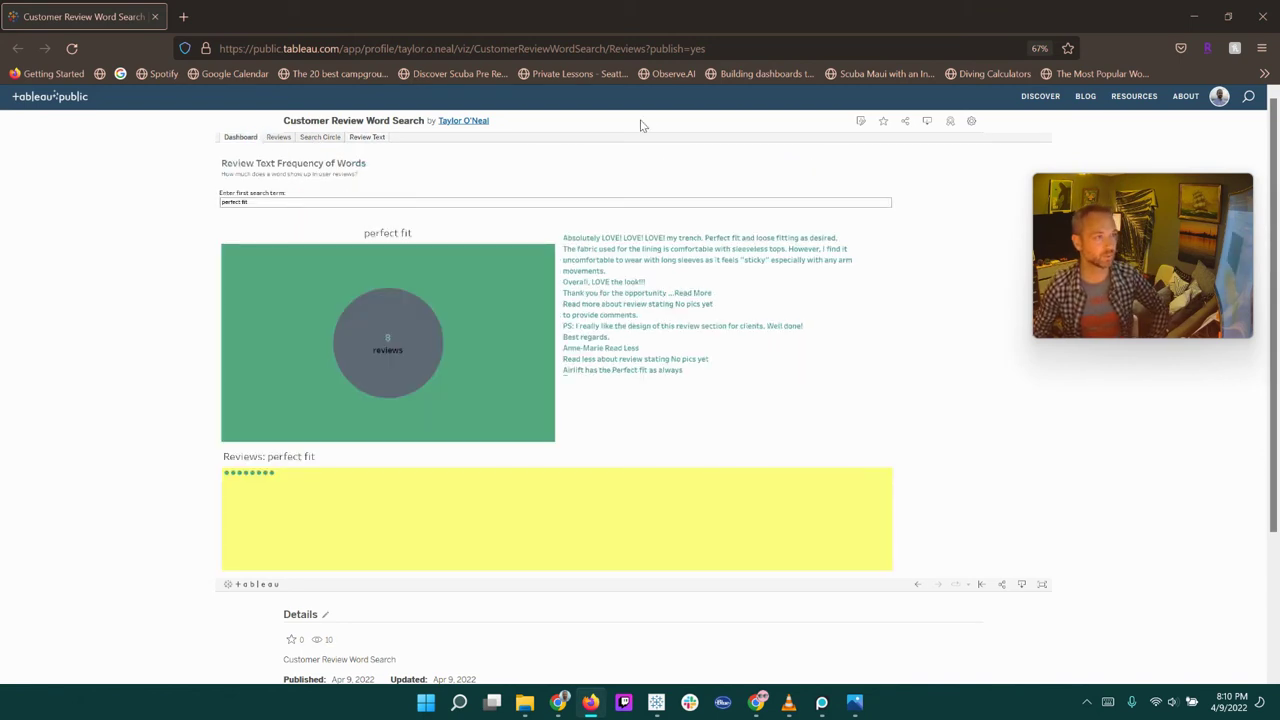
# Download the viz as a current-version Tableau Workbook, Customer Review Word Search.twbx
pyautogui.click(926, 122)
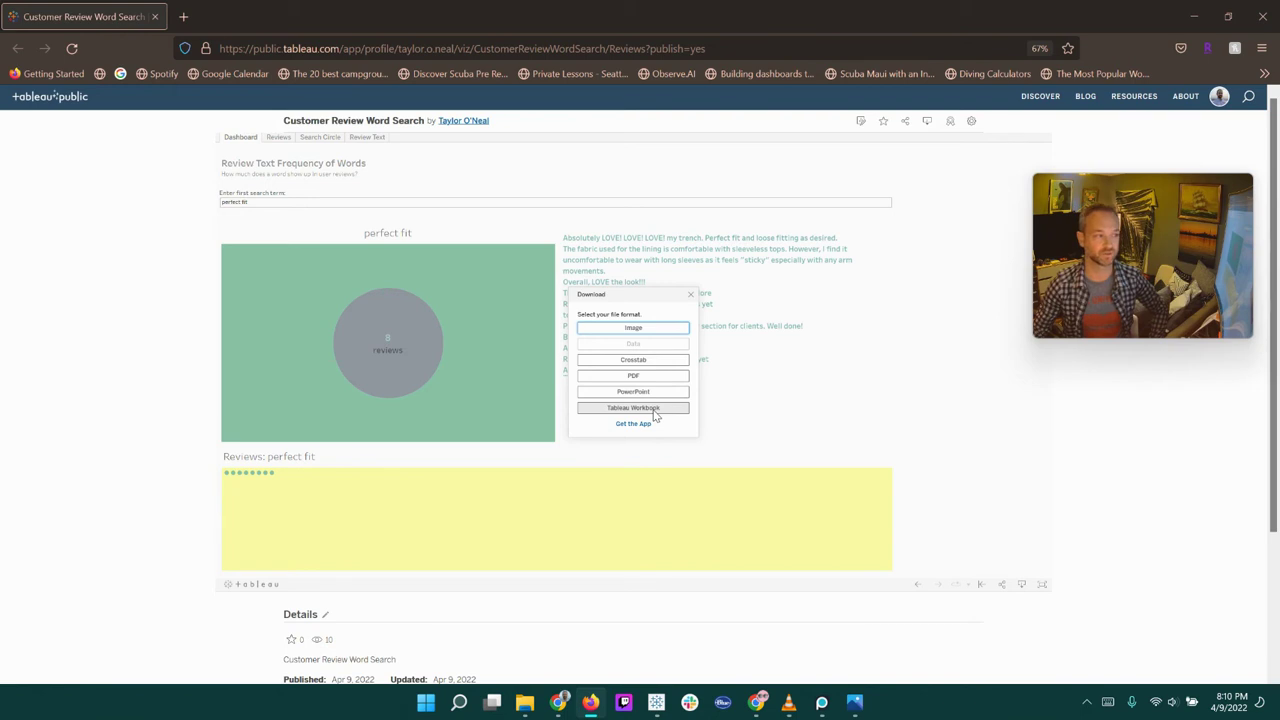
pyautogui.click(654, 409)
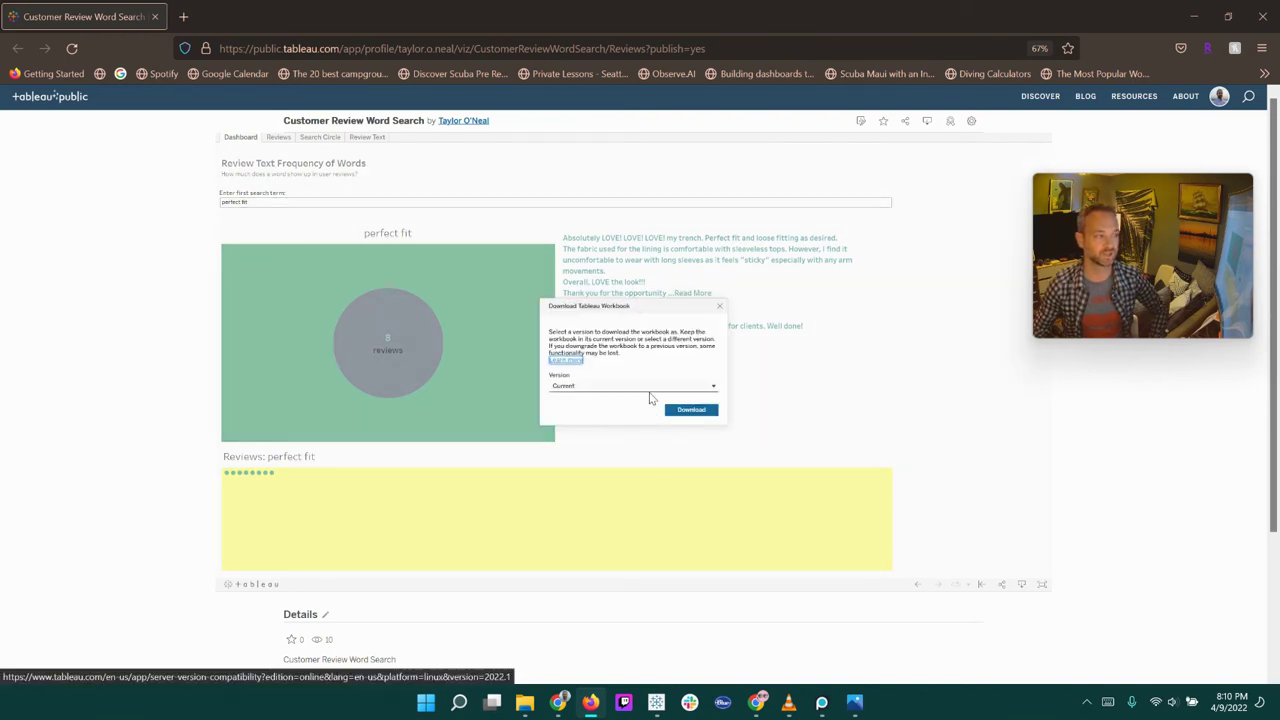
pyautogui.click(628, 388)
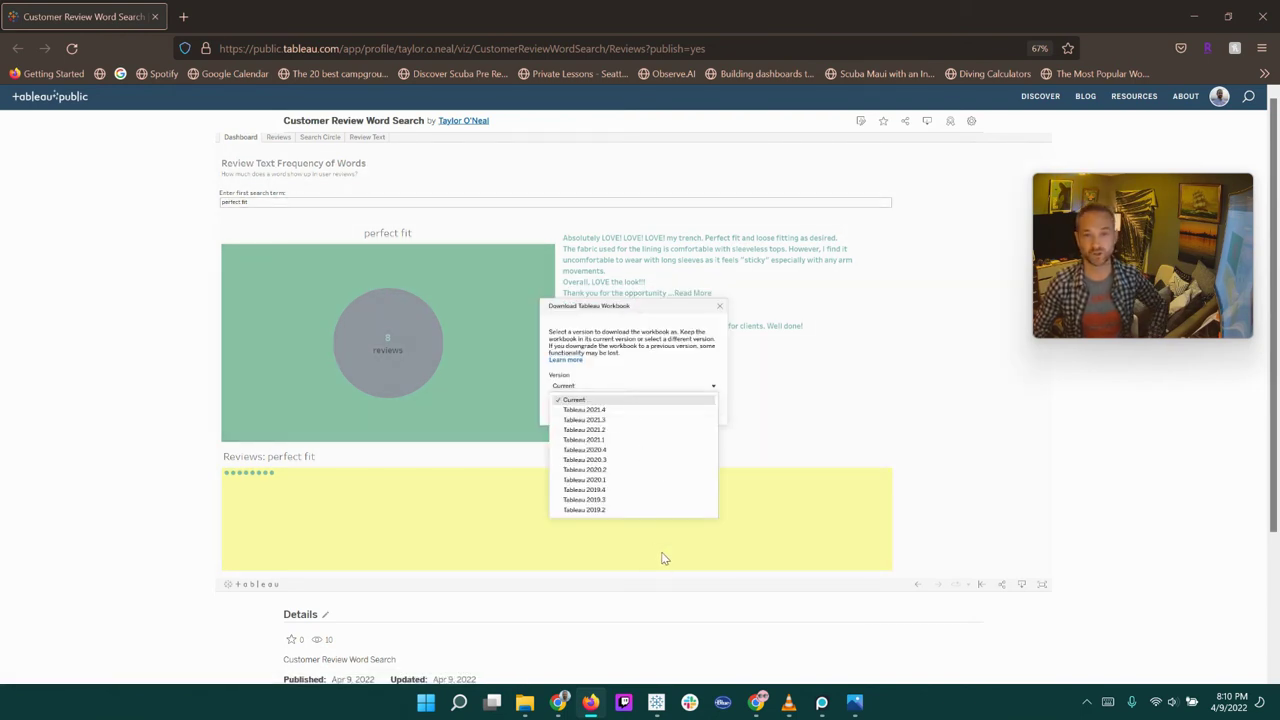
pyautogui.click(655, 398)
pyautogui.click(691, 410)
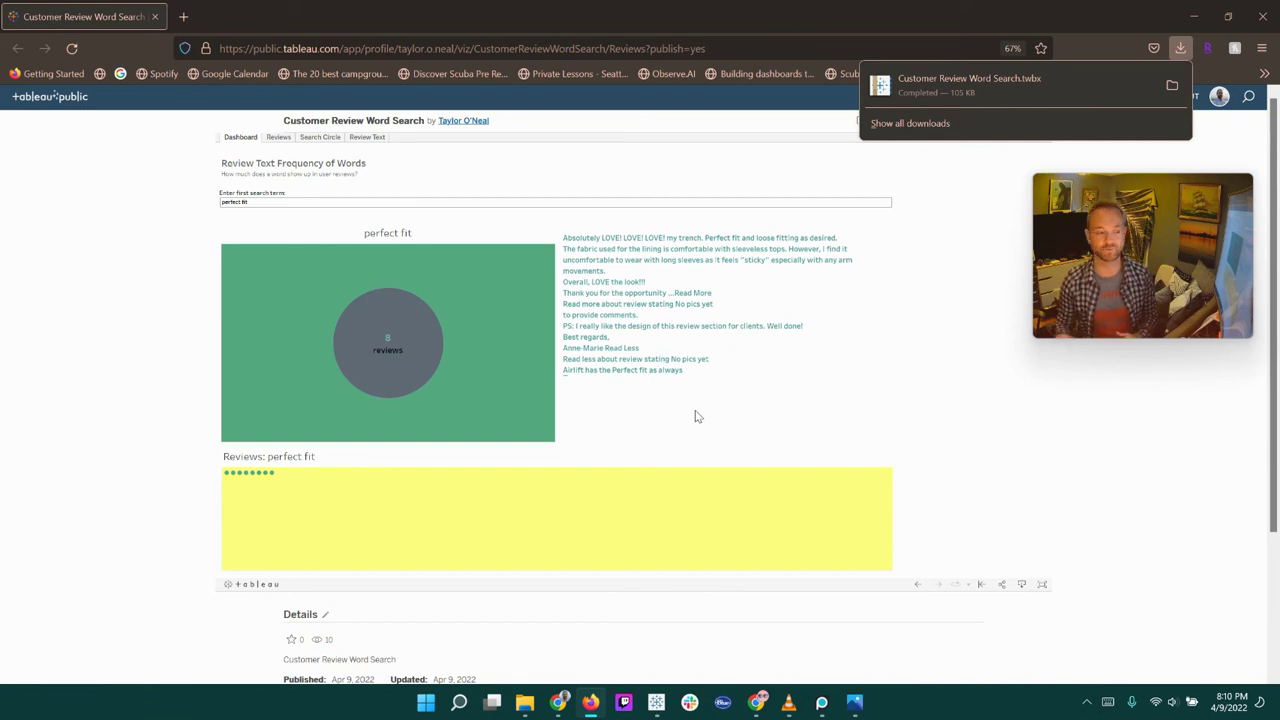
# Show the downloaded workbook's Dashboard in Tableau Public, with 'hat' returning 10 reviews
pyautogui.click(656, 702)
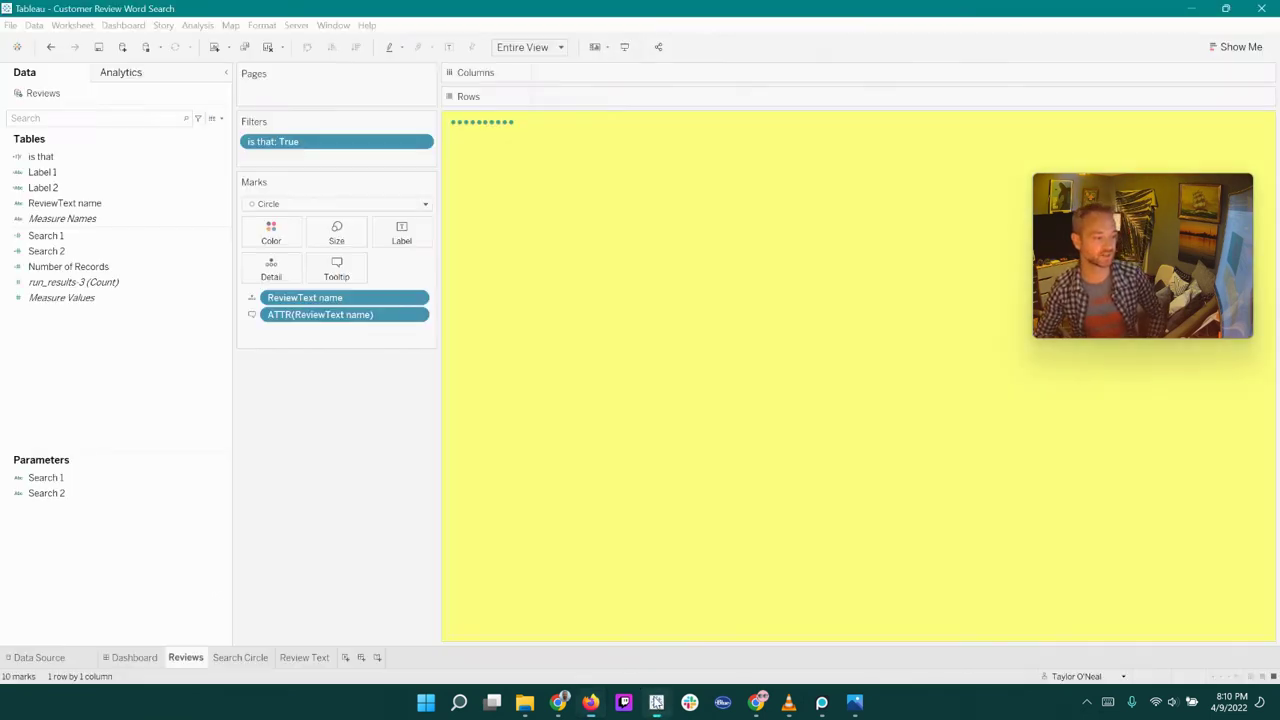
pyautogui.click(150, 658)
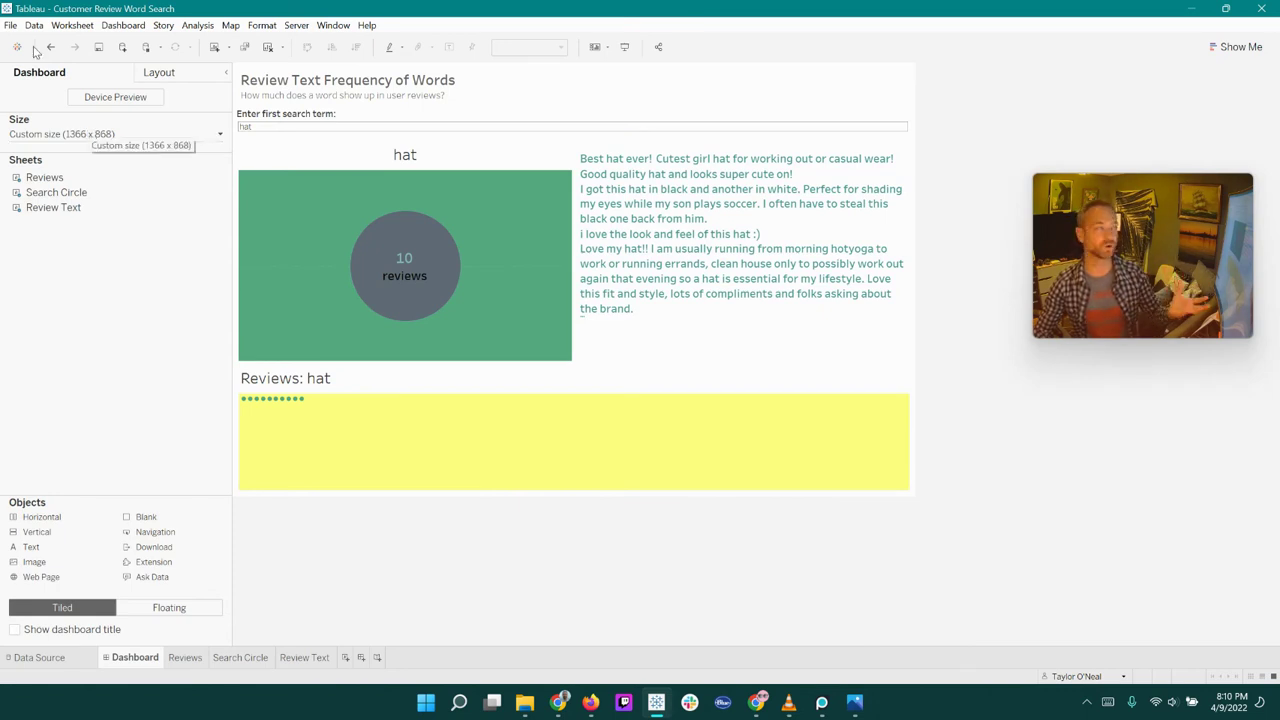
pyautogui.click(11, 25)
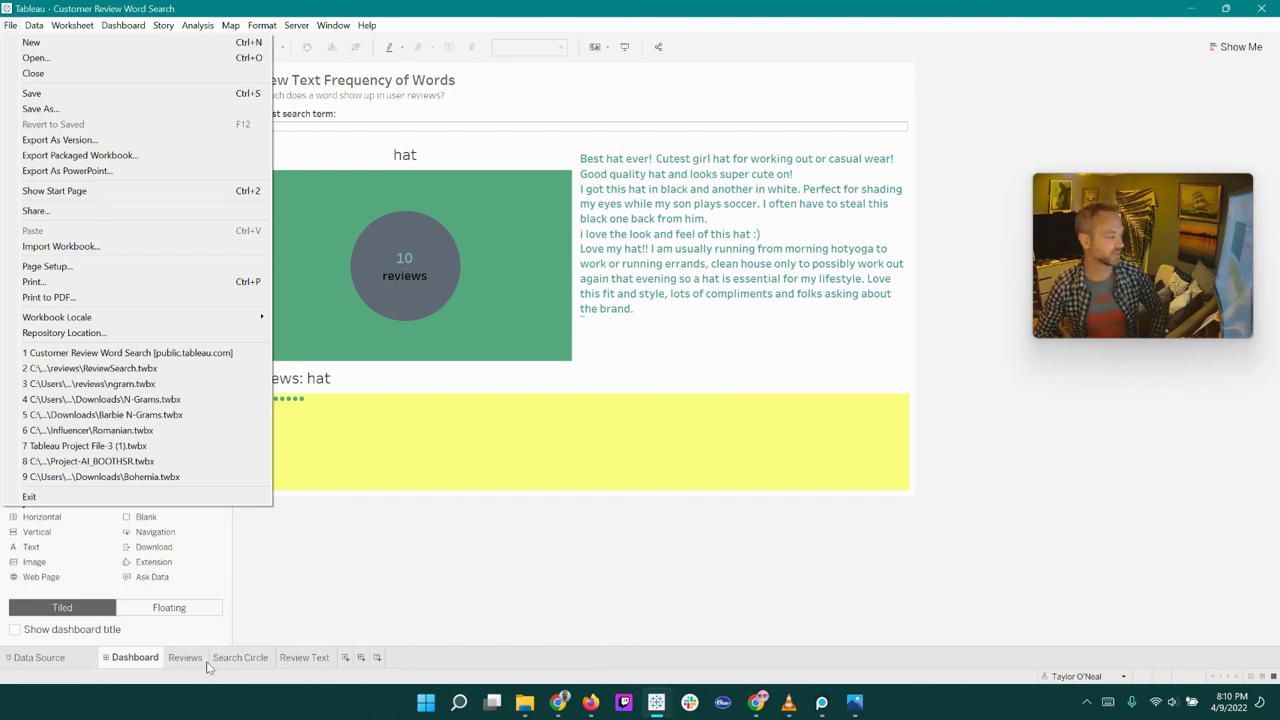
pyautogui.click(343, 596)
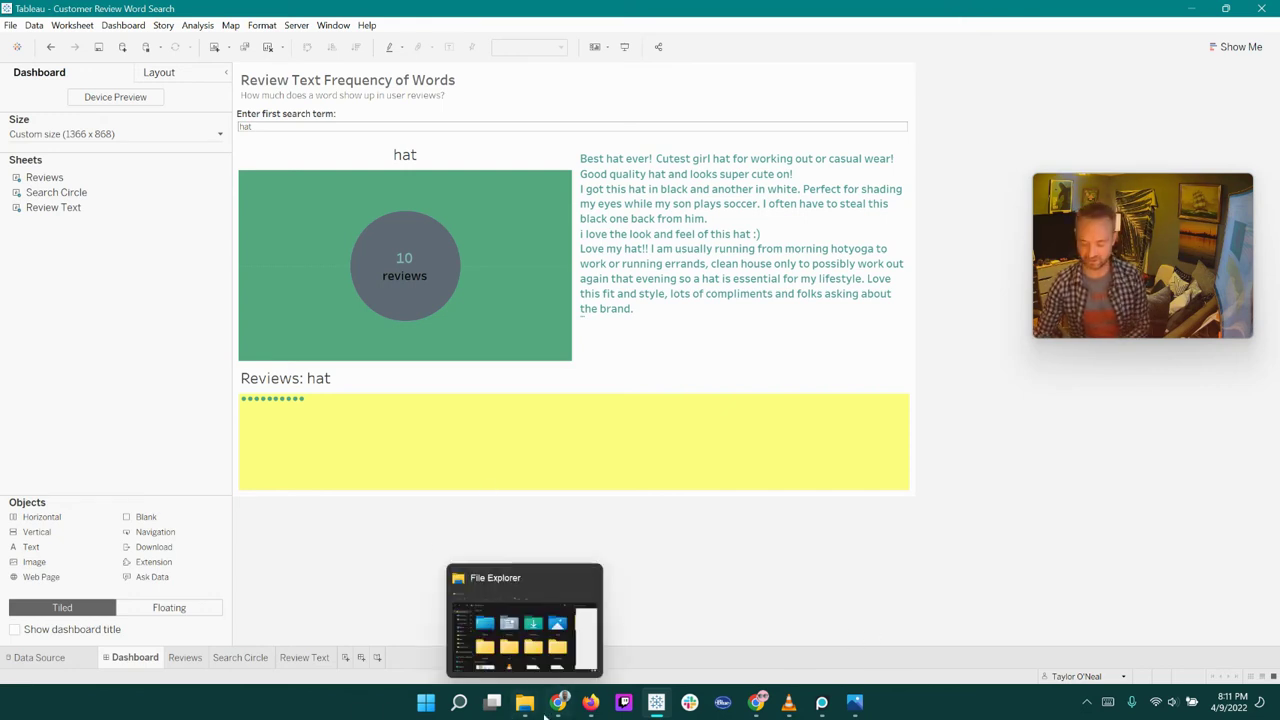
# Launch Excel and open the recent Alo_Reviews_2 spreadsheet
pyautogui.press('super')
pyautogui.write('excel')
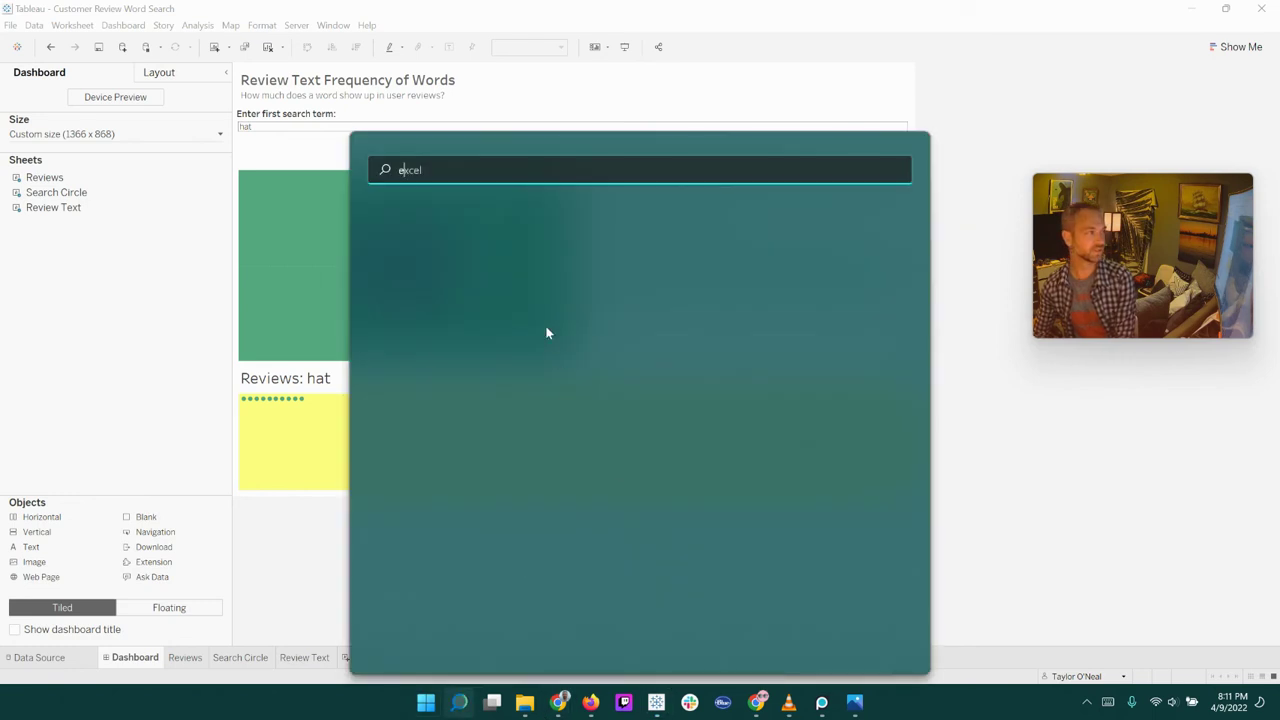
pyautogui.click(521, 300)
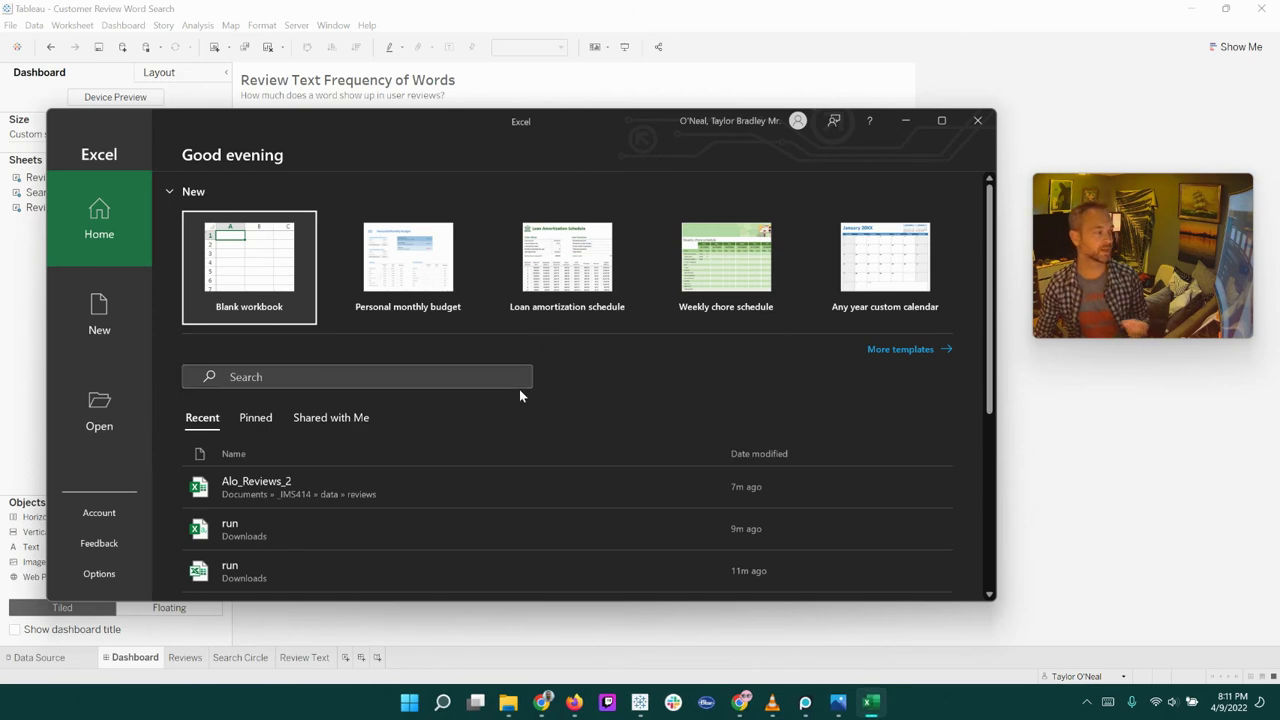
pyautogui.click(441, 492)
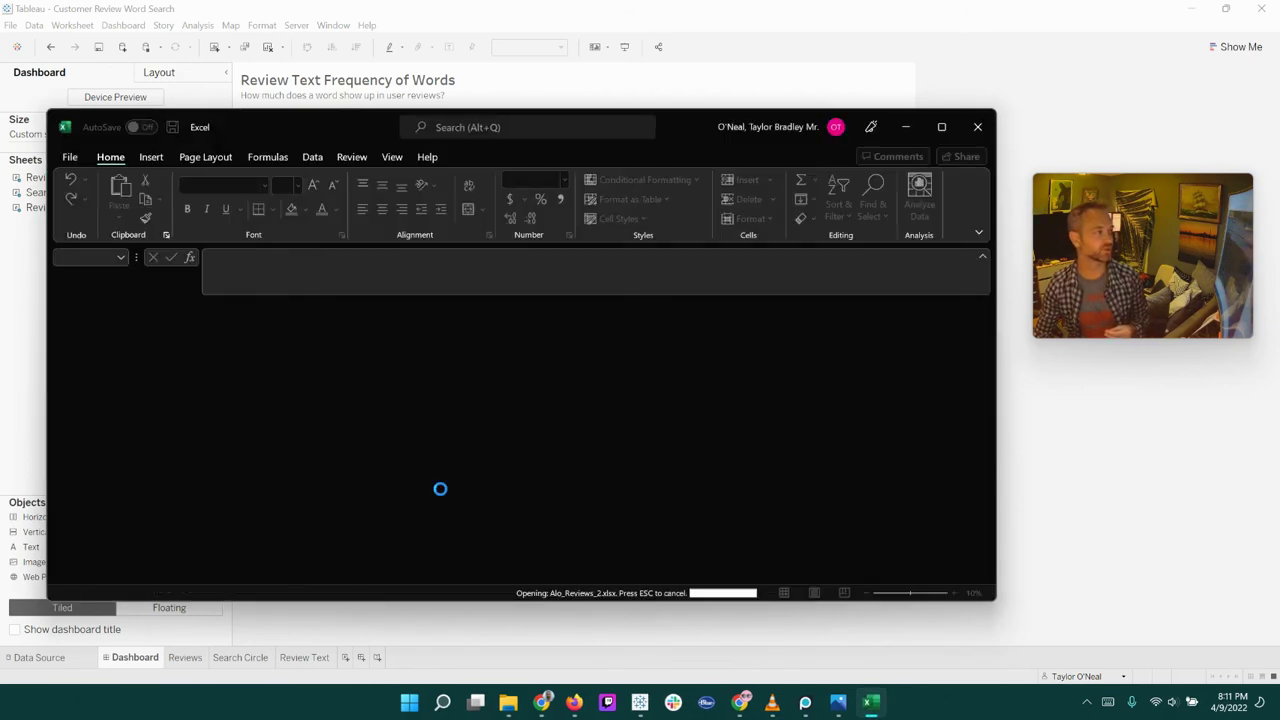
# Check the ReviewText_name column runs to row 2001 and zoom the sheet to 334%
pyautogui.click(88, 313)
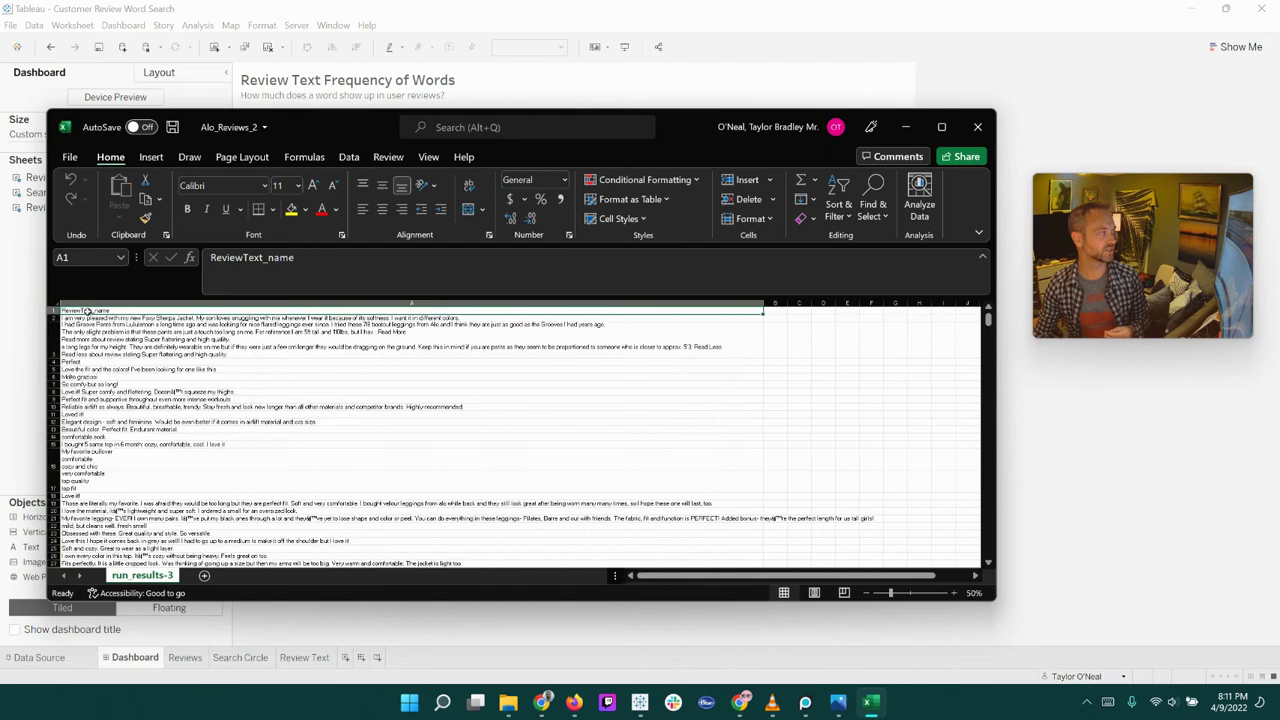
pyautogui.click(107, 302)
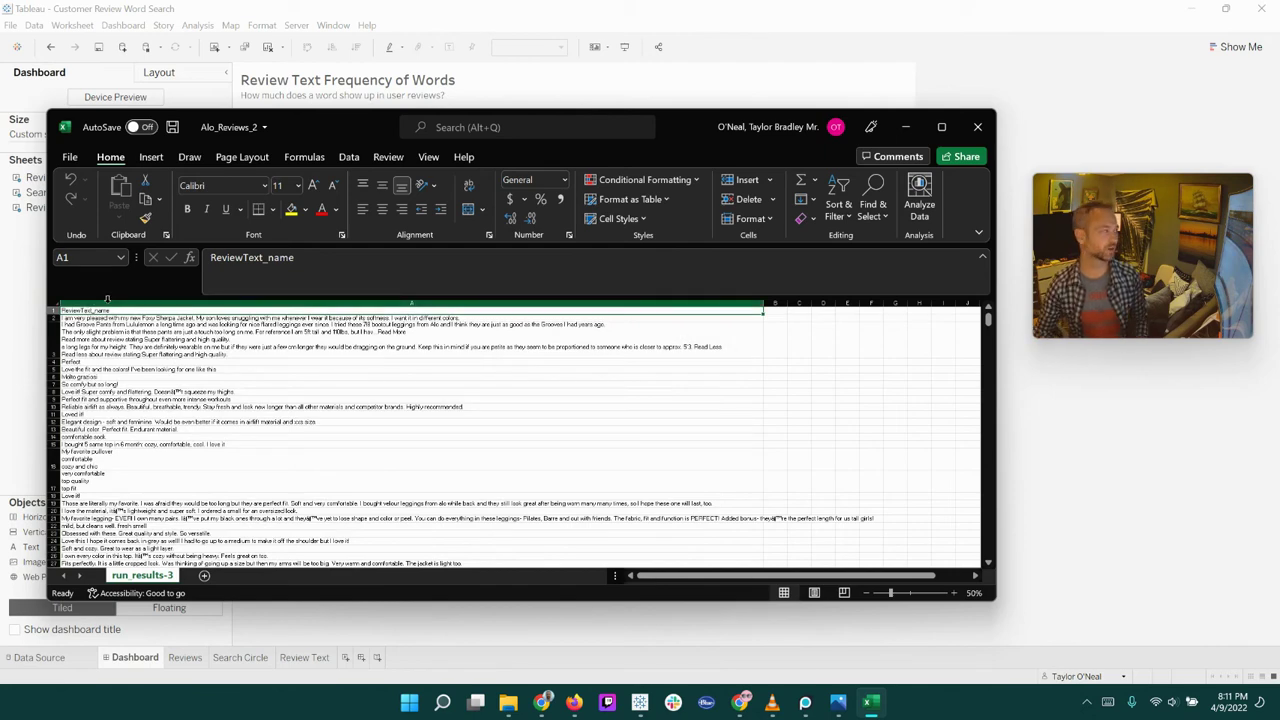
pyautogui.click(86, 312)
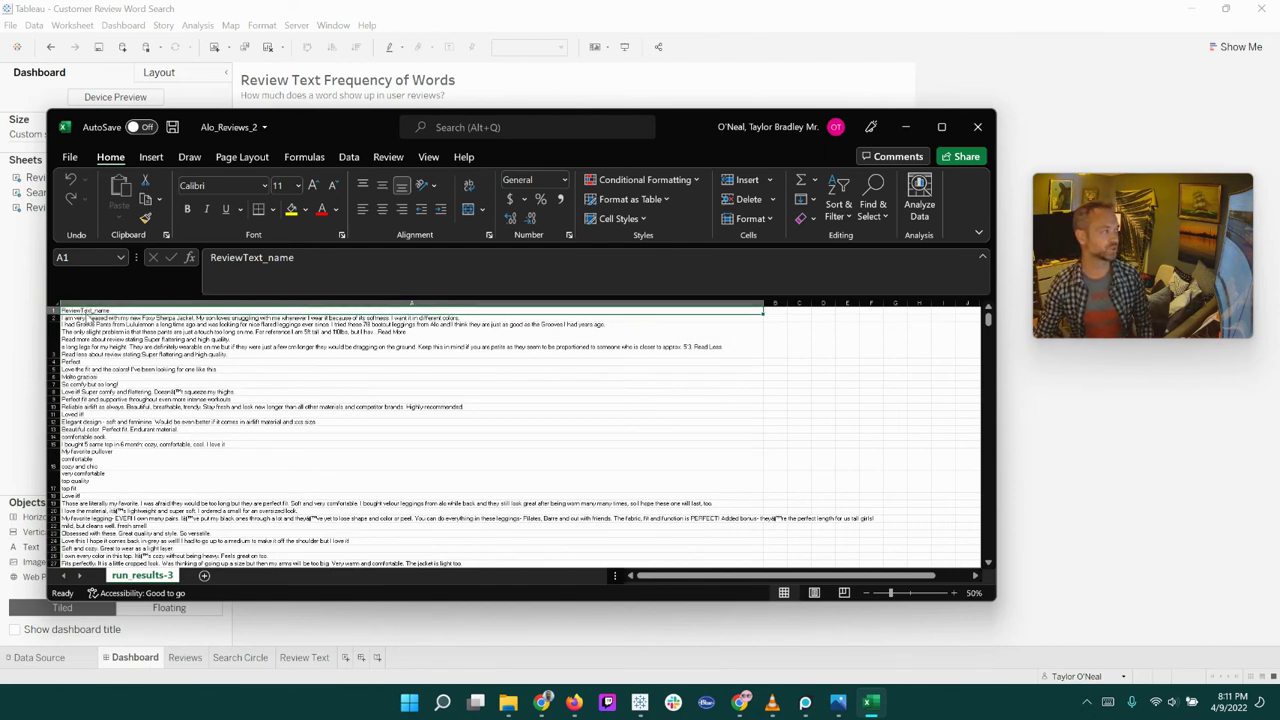
pyautogui.hotkey('ctrl', 'Down')
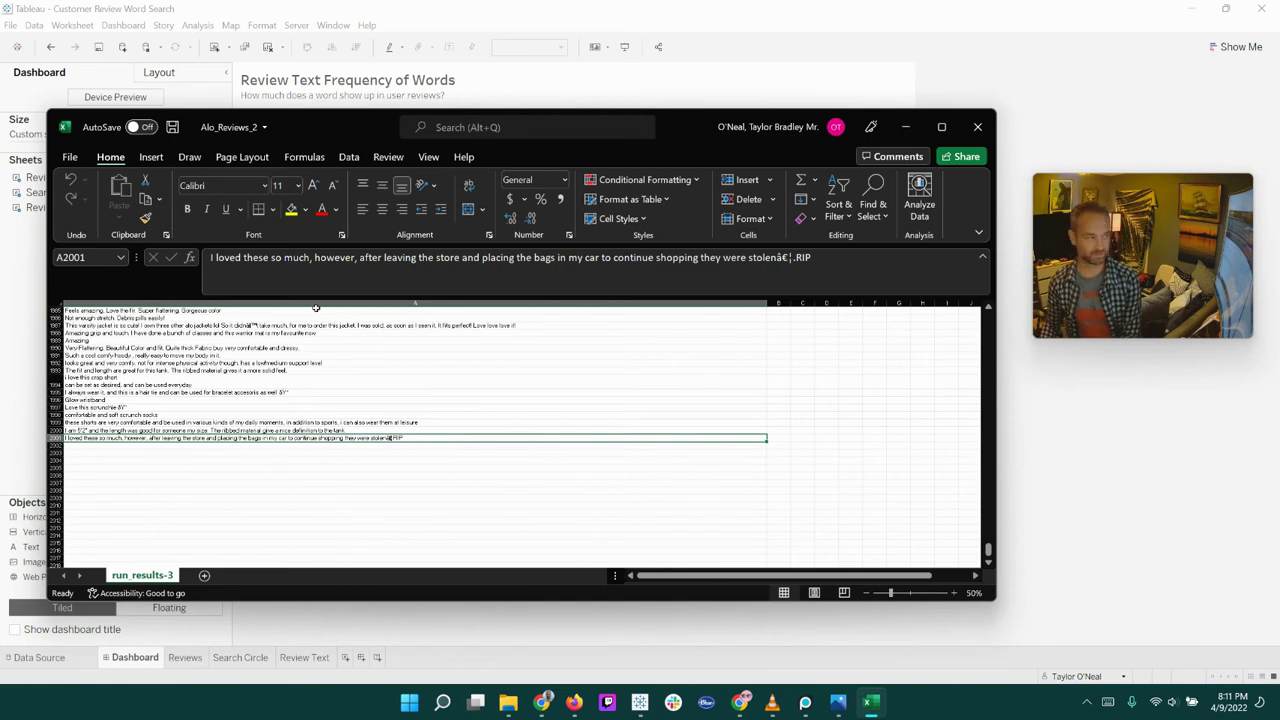
pyautogui.hotkey('ctrl', 'Up')
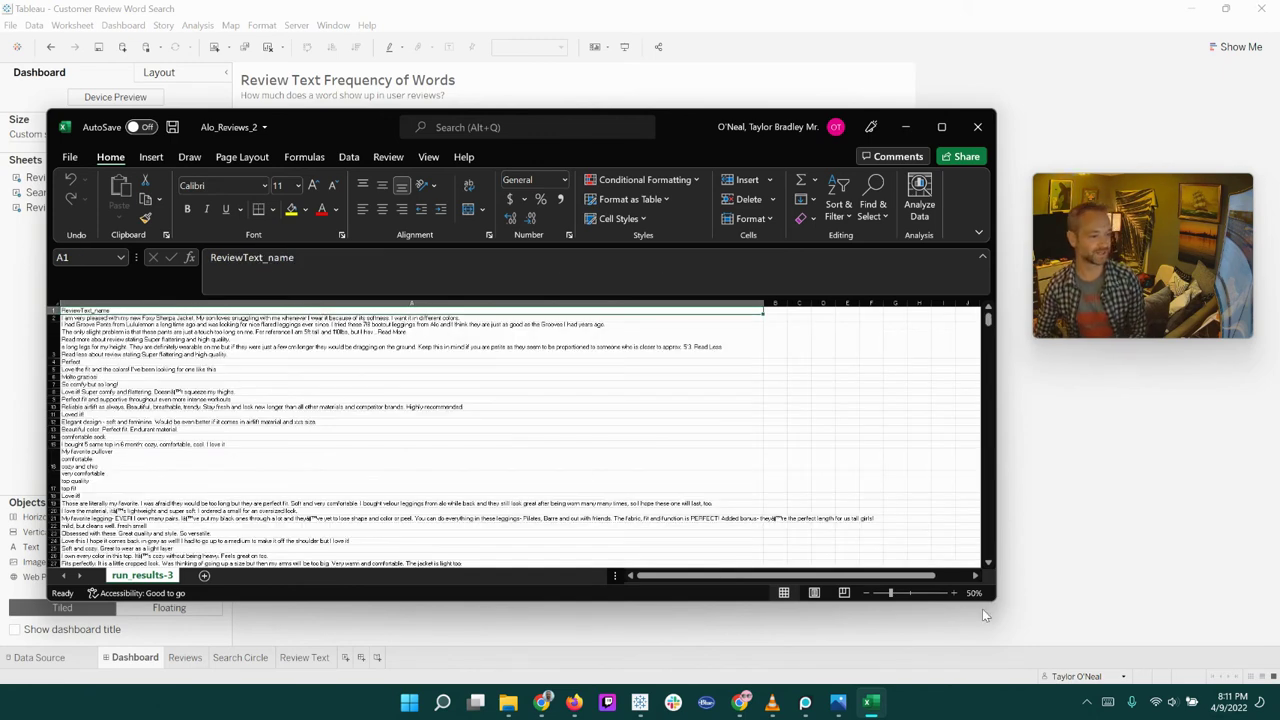
pyautogui.click(934, 593)
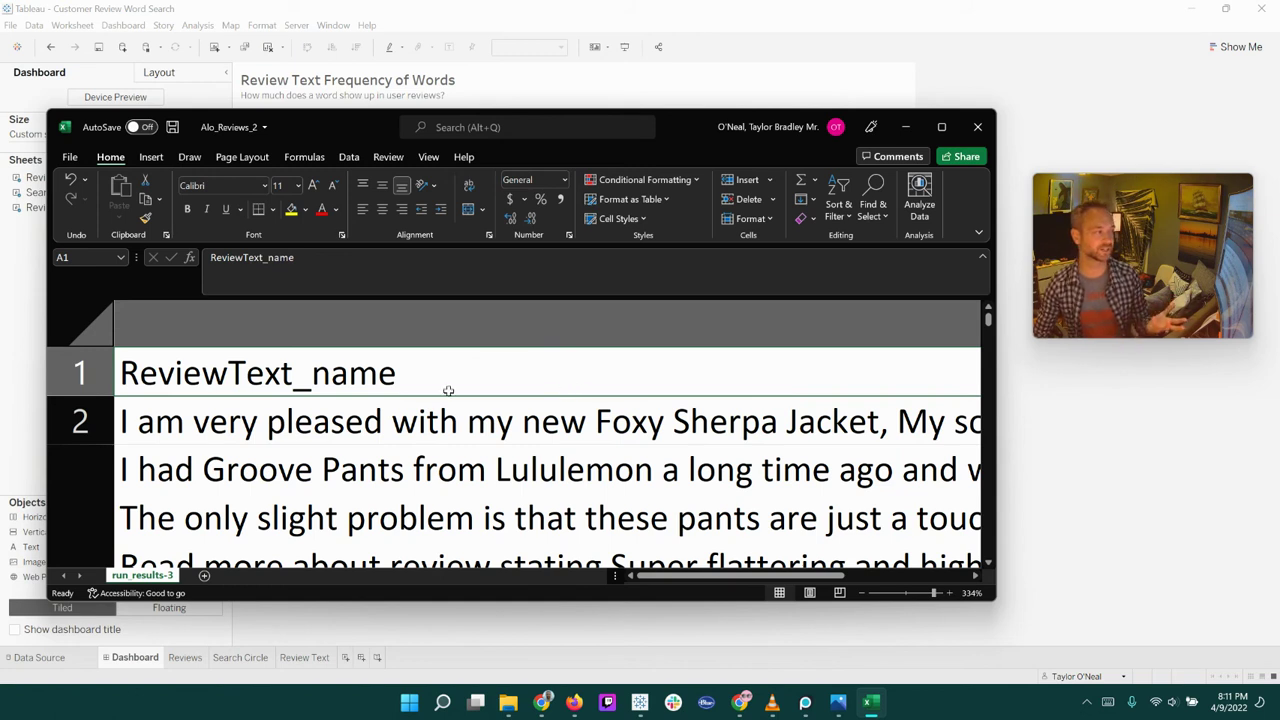
pyautogui.doubleClick(409, 371)
pyautogui.moveTo(409, 371); pyautogui.dragTo(108, 380)
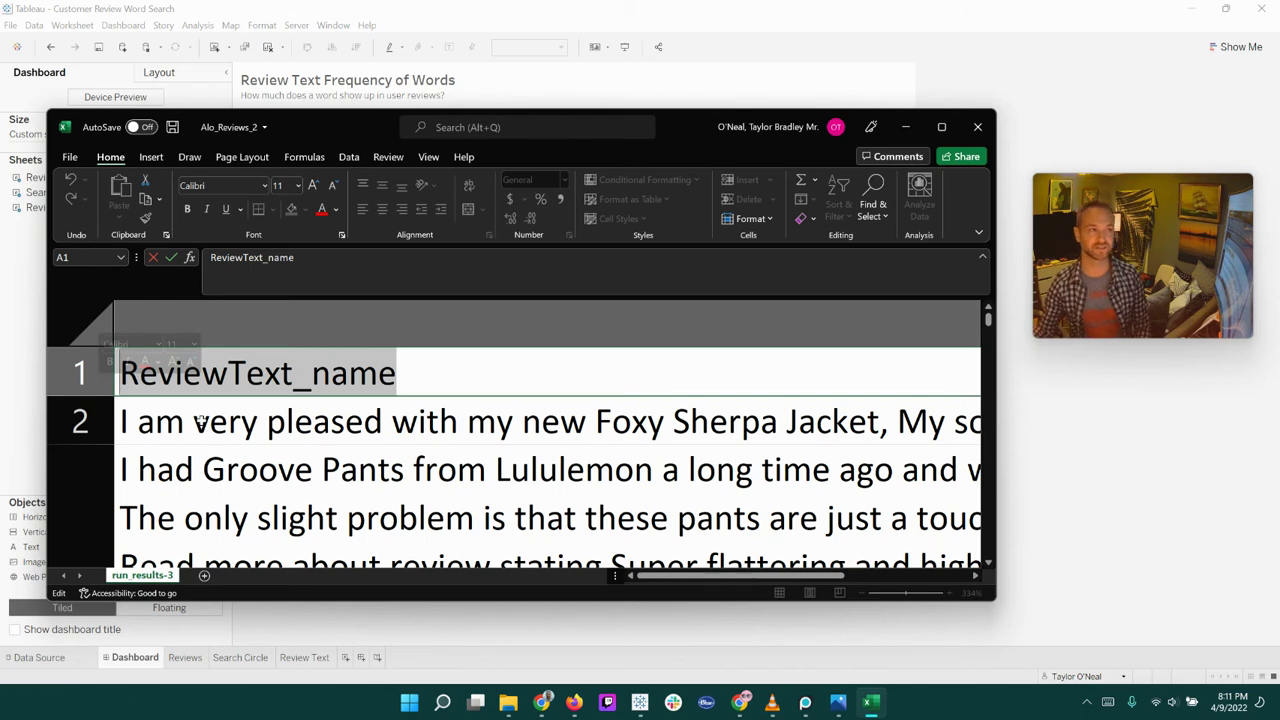
pyautogui.click(70, 160)
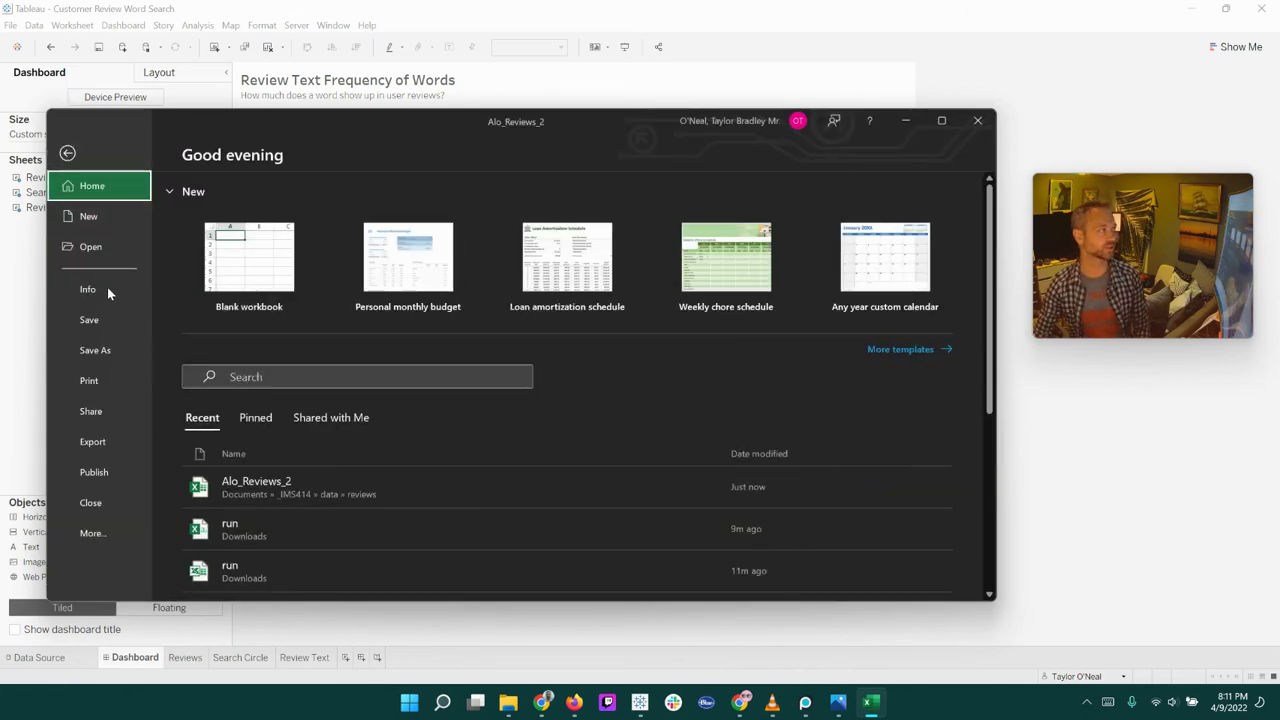
pyautogui.click(124, 354)
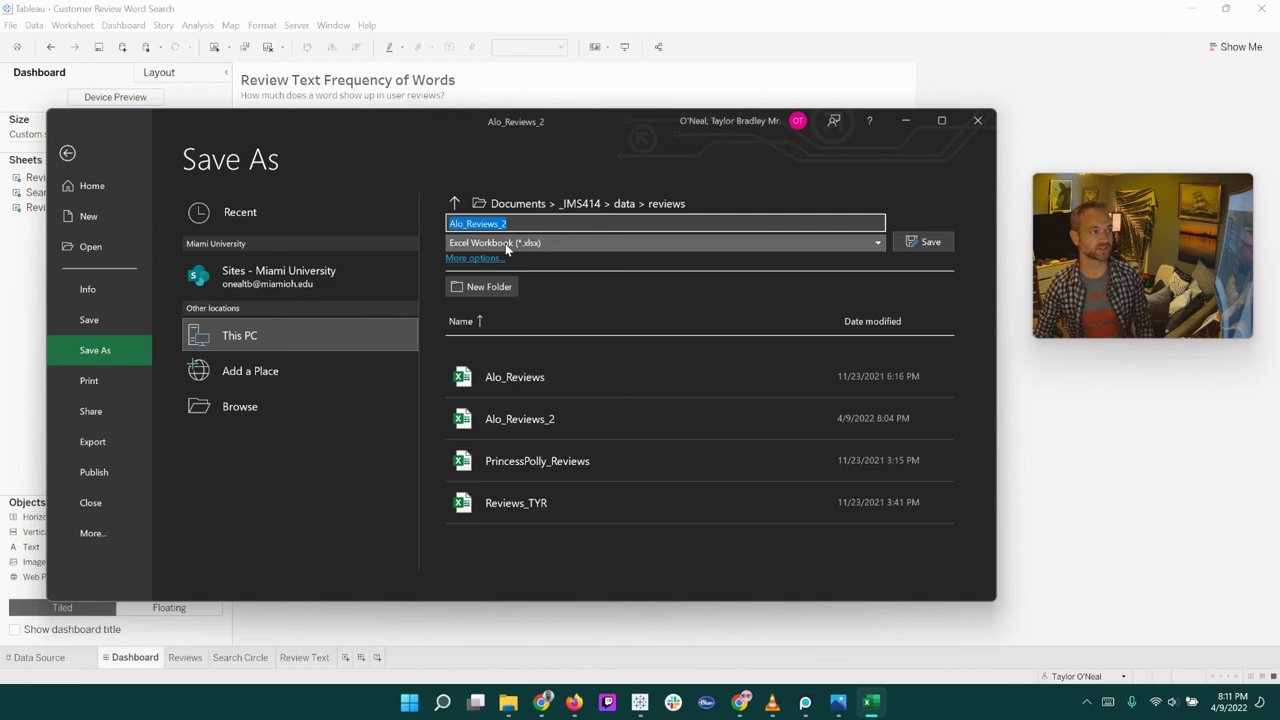
pyautogui.click(67, 153)
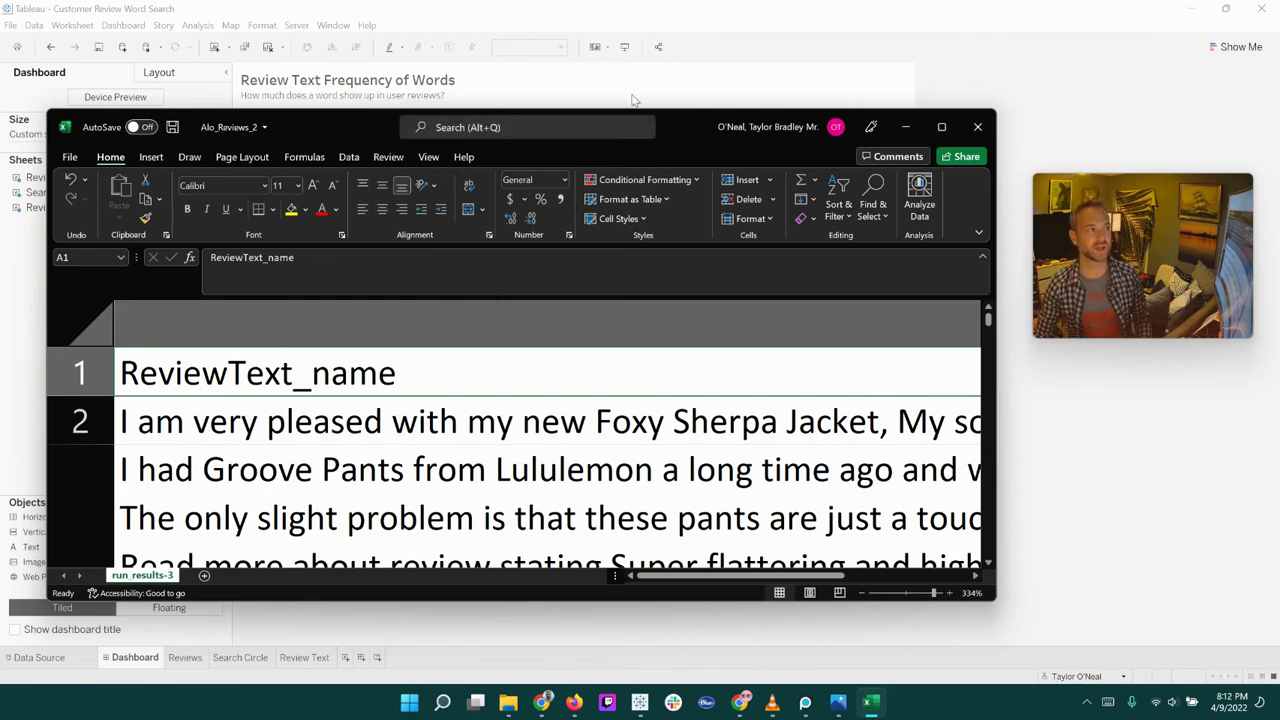
# Return to Tableau and view the Reviews worksheet filtered to 'is that: True'
pyautogui.click(668, 20)
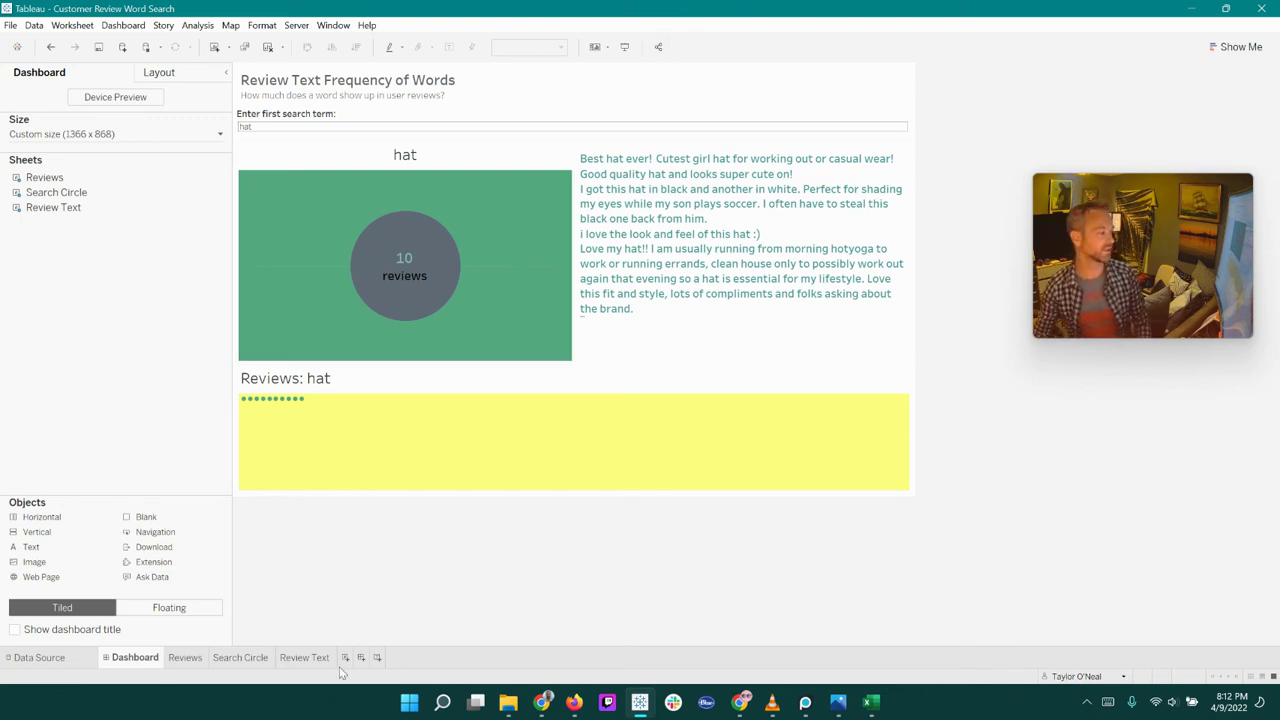
pyautogui.click(40, 657)
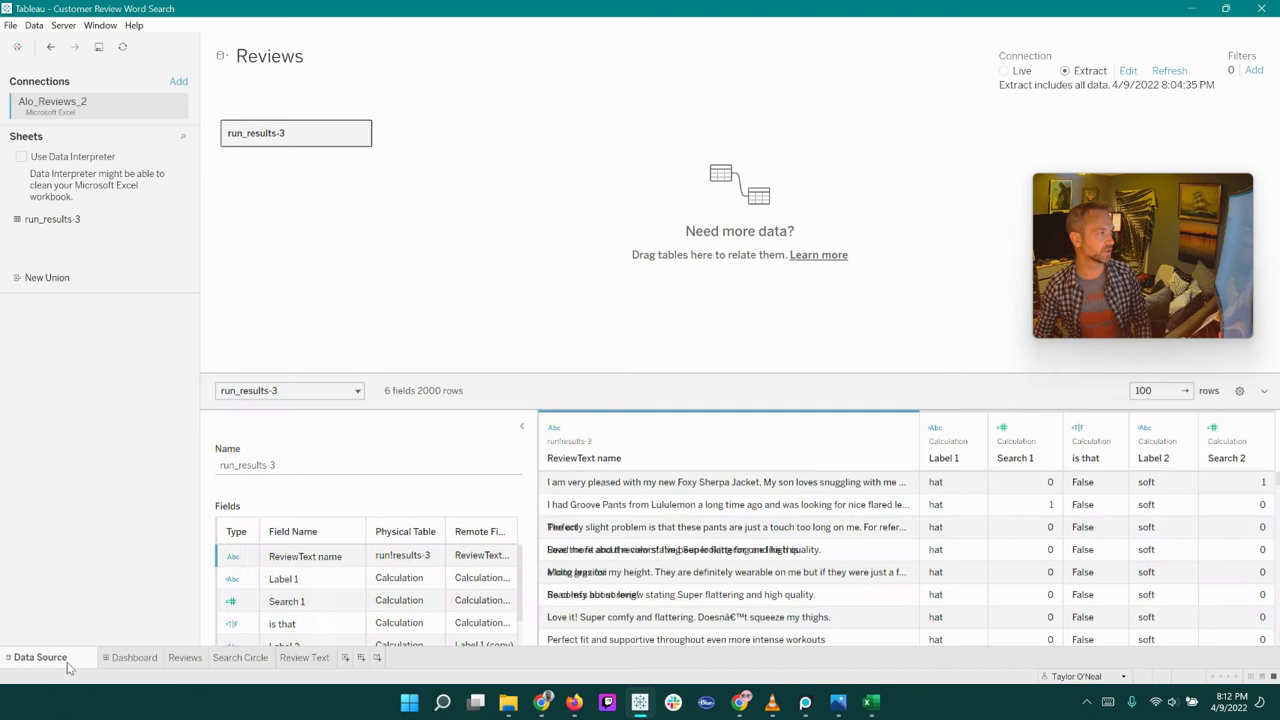
pyautogui.click(192, 663)
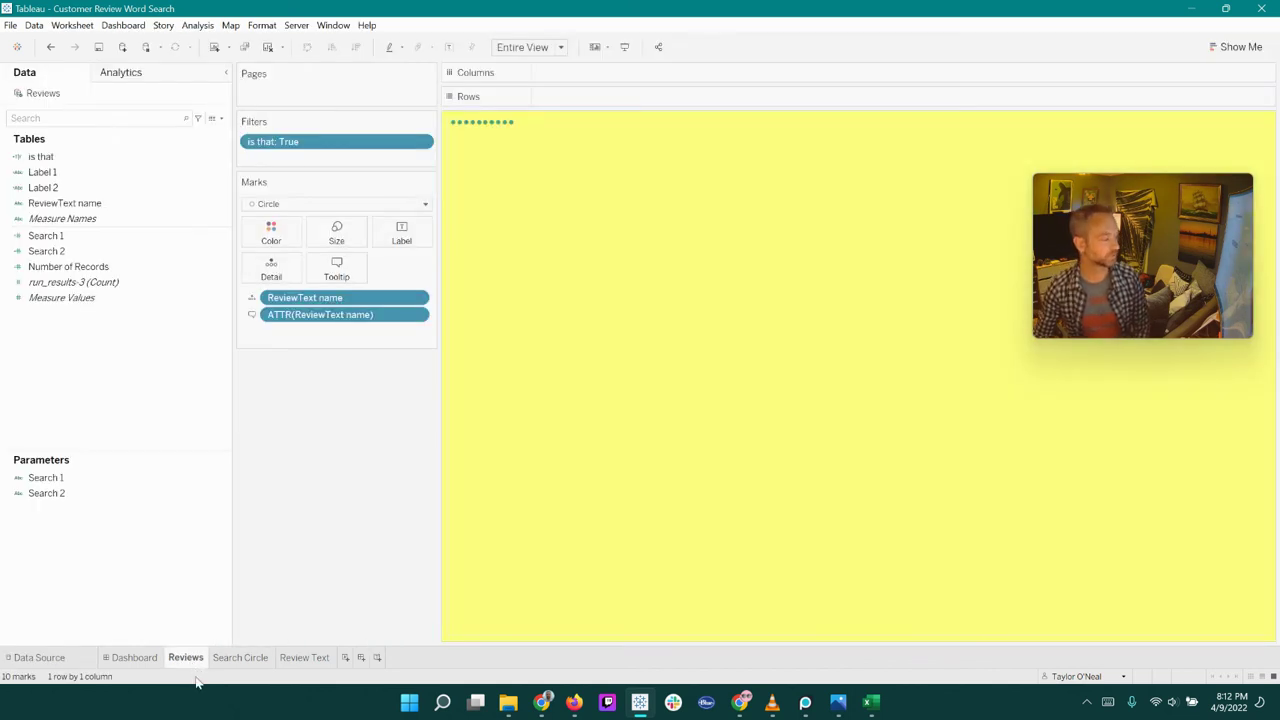
pyautogui.click(110, 266)
pyautogui.click(92, 131)
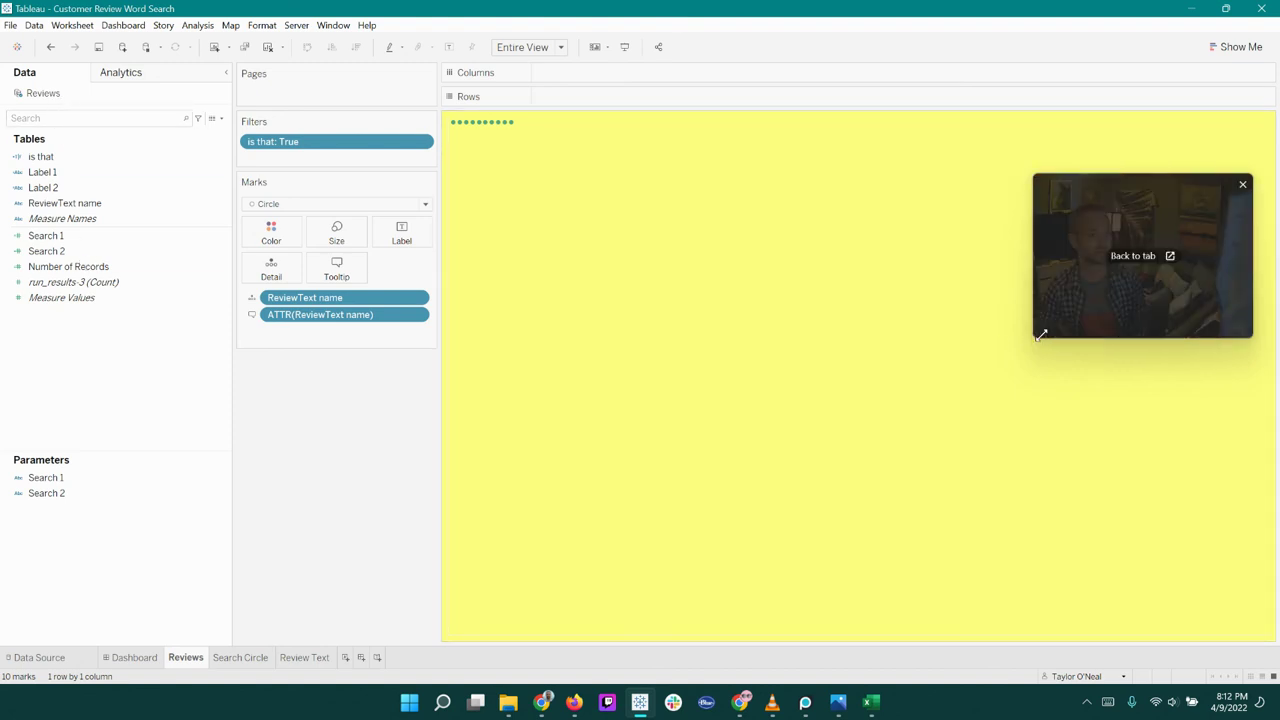
pyautogui.moveTo(1034, 337); pyautogui.dragTo(890, 610)
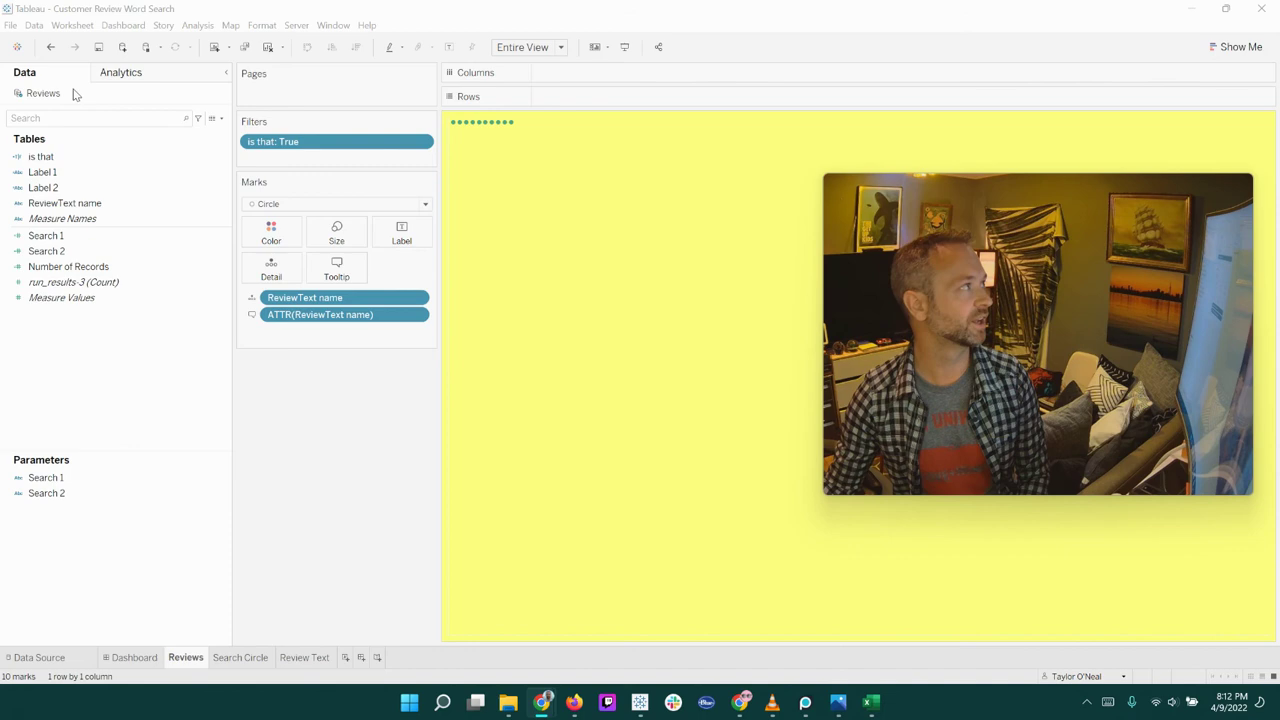
# Edit the Alo_Reviews_2 connection to point at the Alo_Reviews_2 file in the reviews data folder
pyautogui.click(62, 97)
pyautogui.rightClick(62, 97)
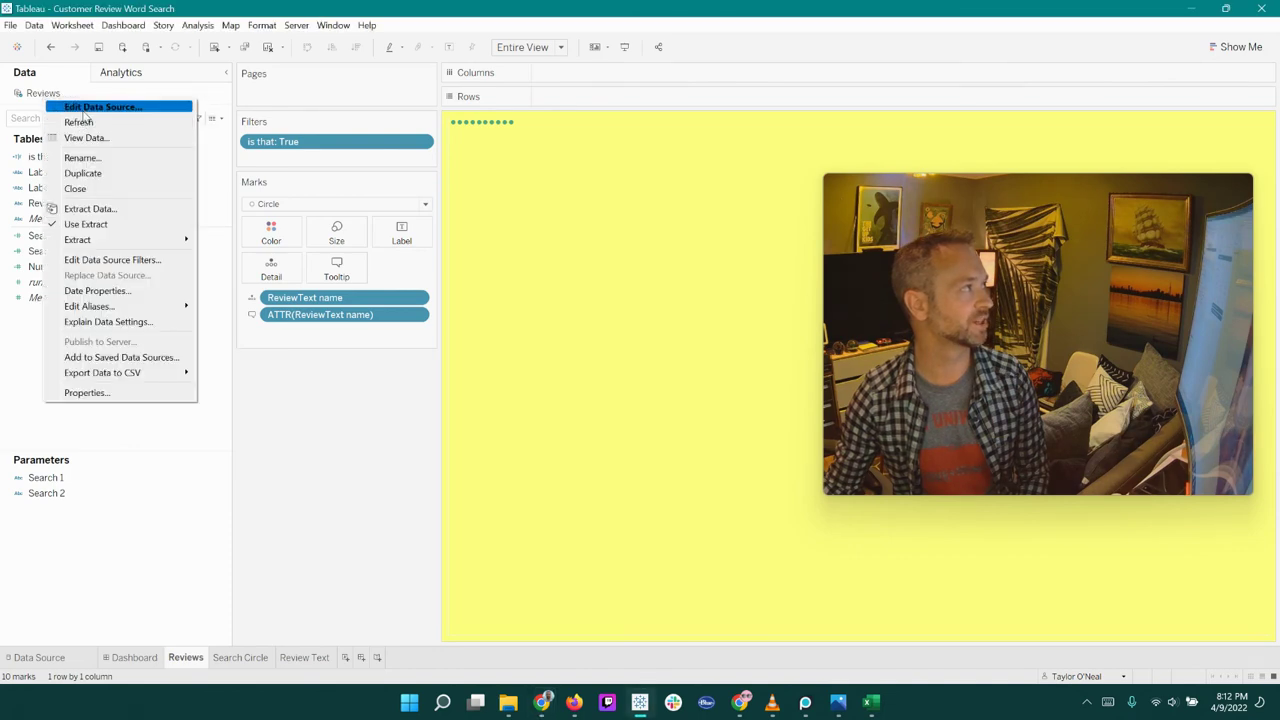
pyautogui.click(86, 114)
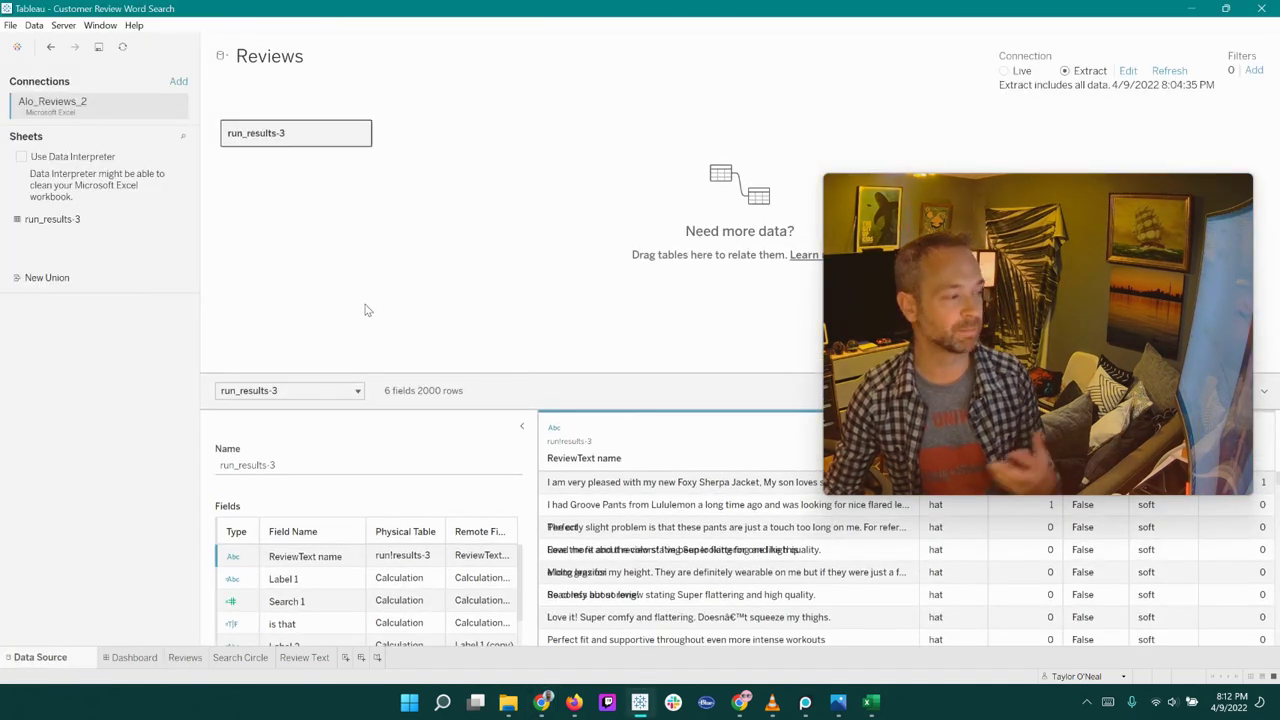
pyautogui.click(181, 111)
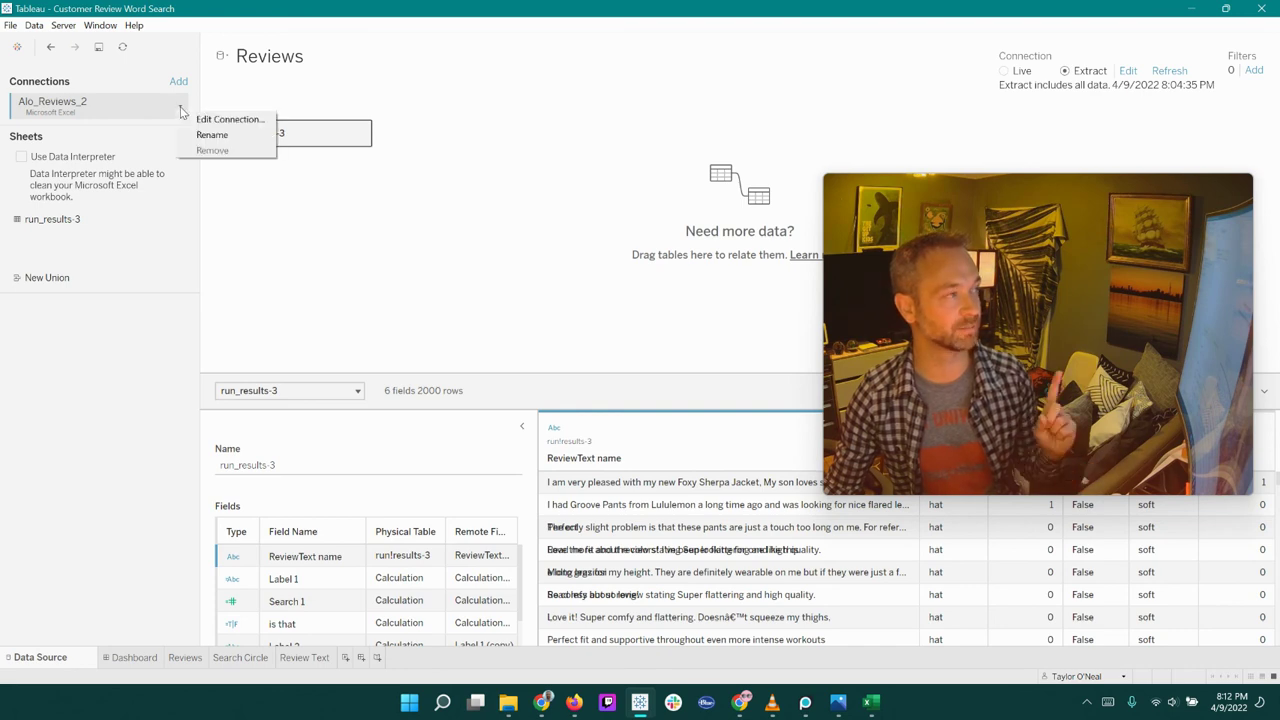
pyautogui.click(210, 119)
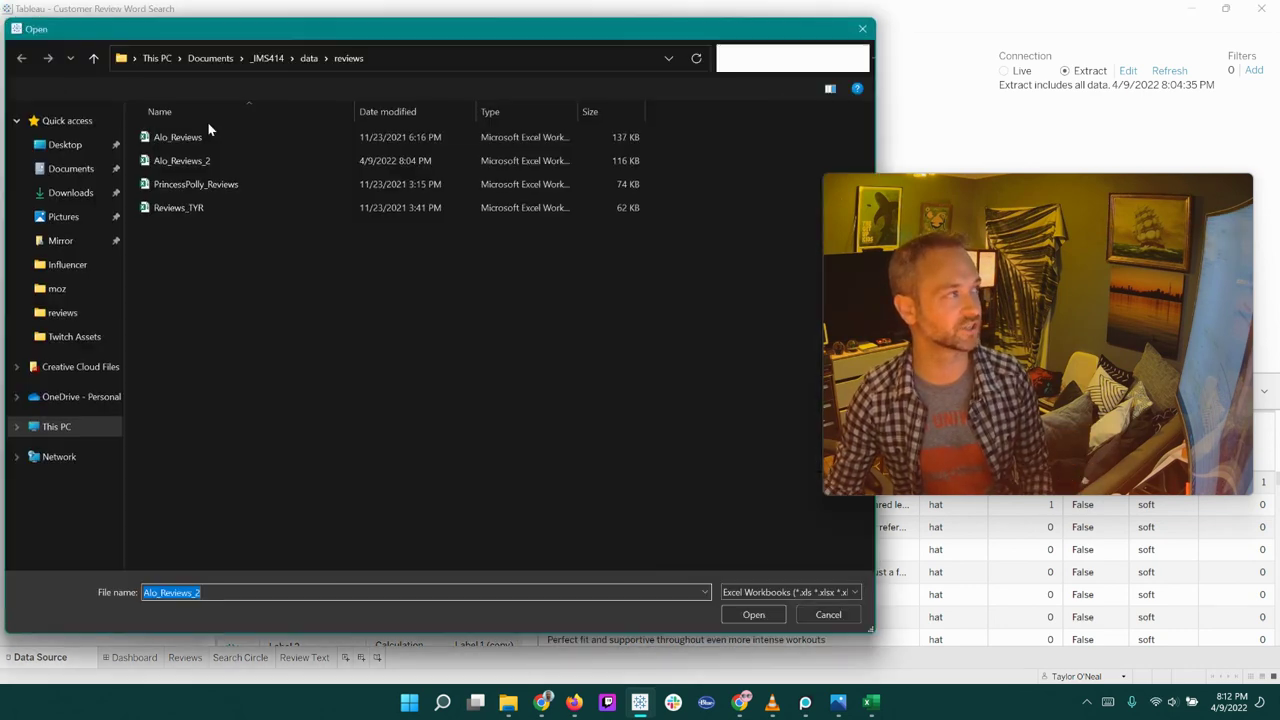
pyautogui.click(223, 163)
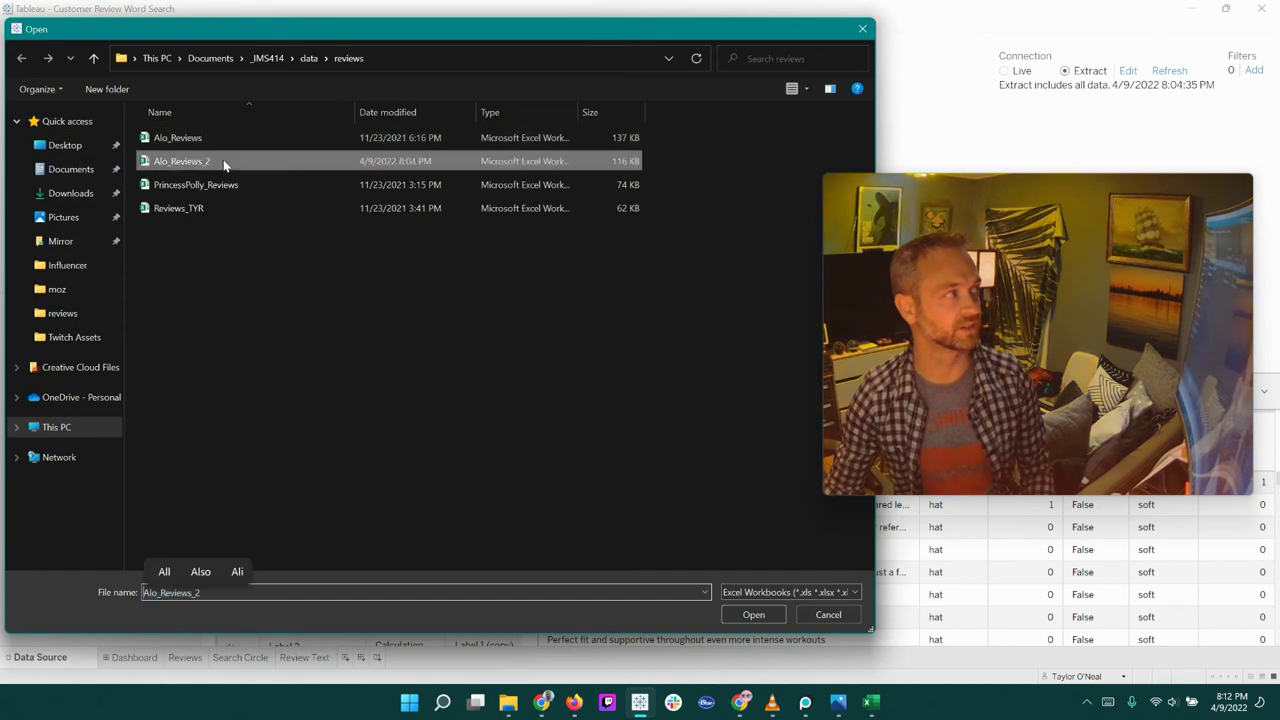
pyautogui.click(767, 617)
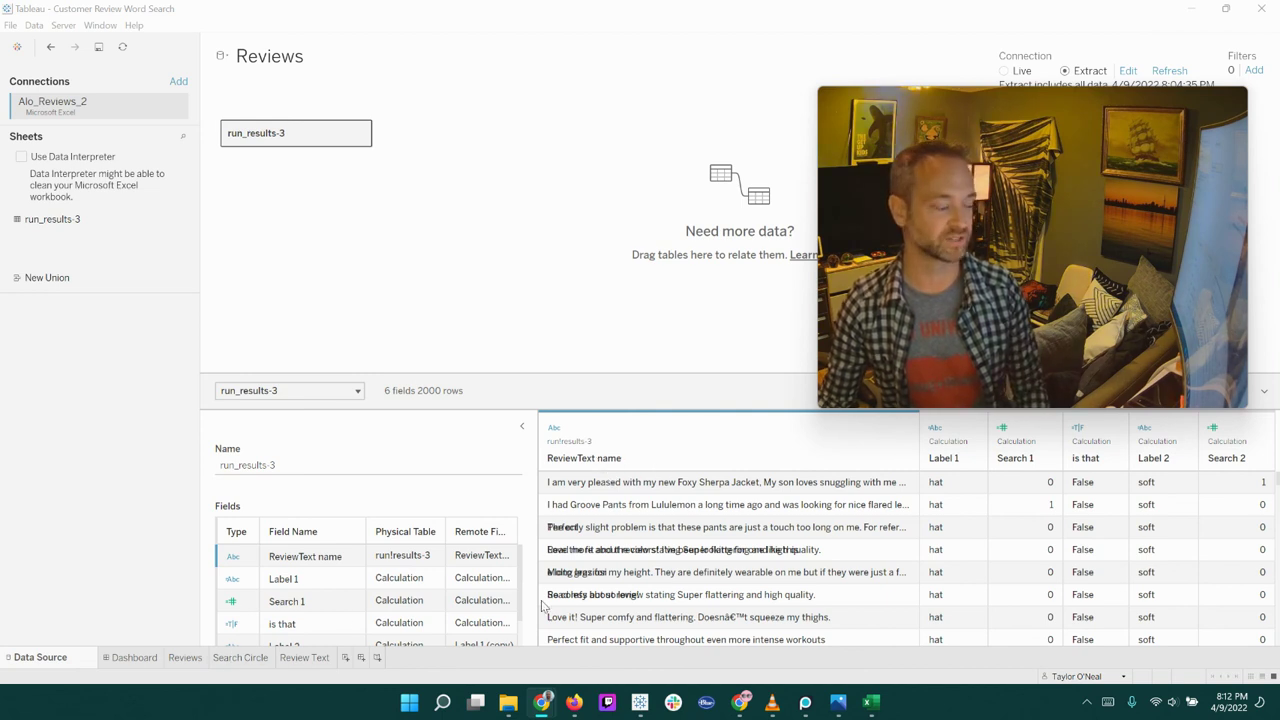
pyautogui.click(195, 660)
# Return to the dashboard to confirm 'hat' returns 10 reviews from the reconnected Alo_Reviews_2 data
pyautogui.click(130, 658)
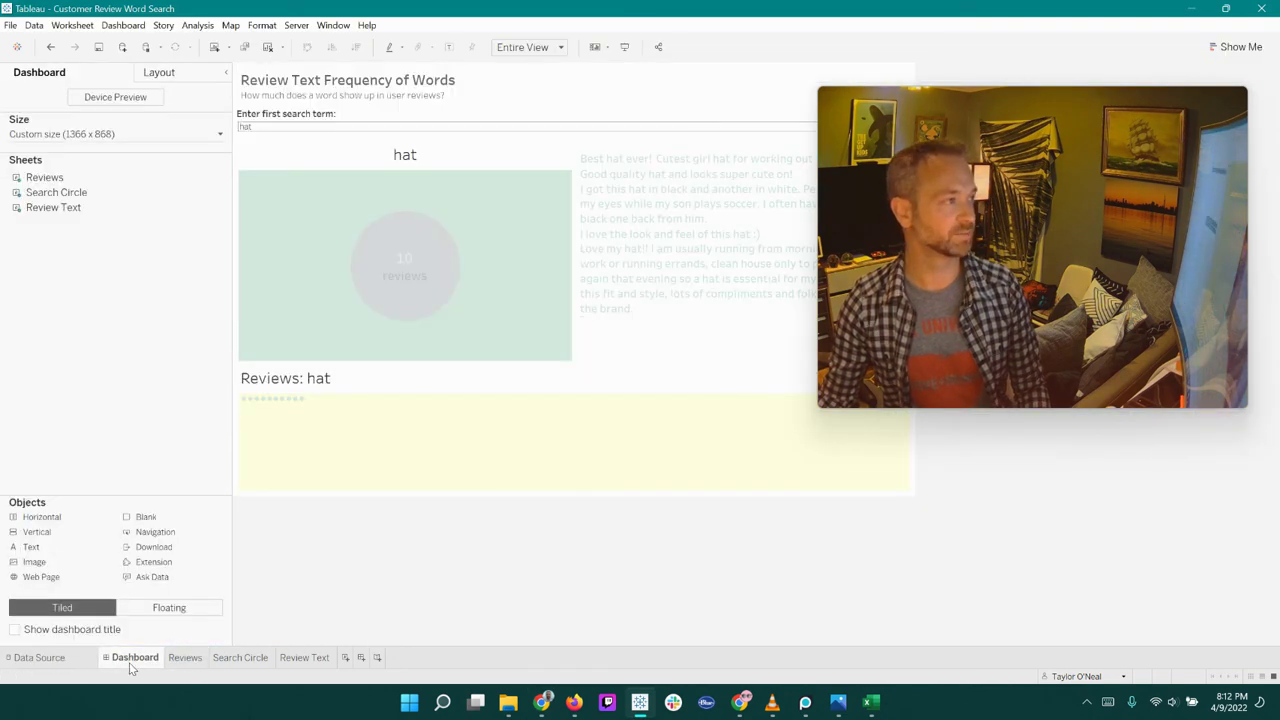